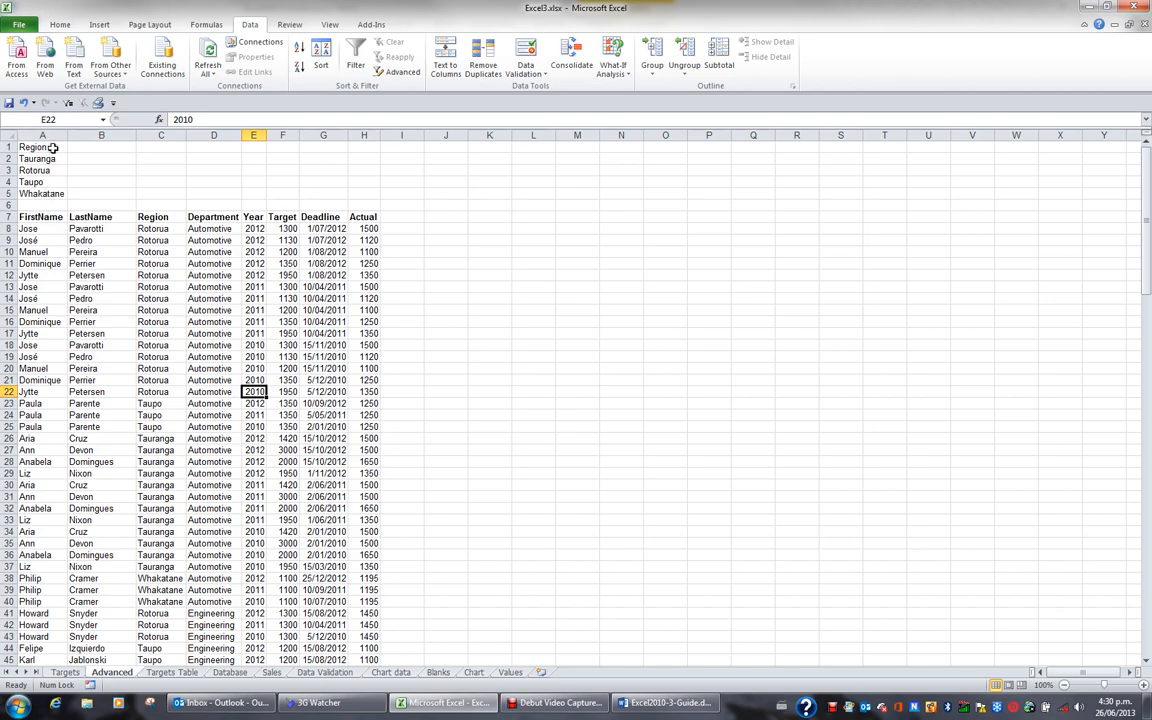
Copy the Region criteria list in A1:A5 to the cells starting at J1.
{"action": "left_click_drag", "start_coordinate": [53, 148], "coordinate": [64, 188]}
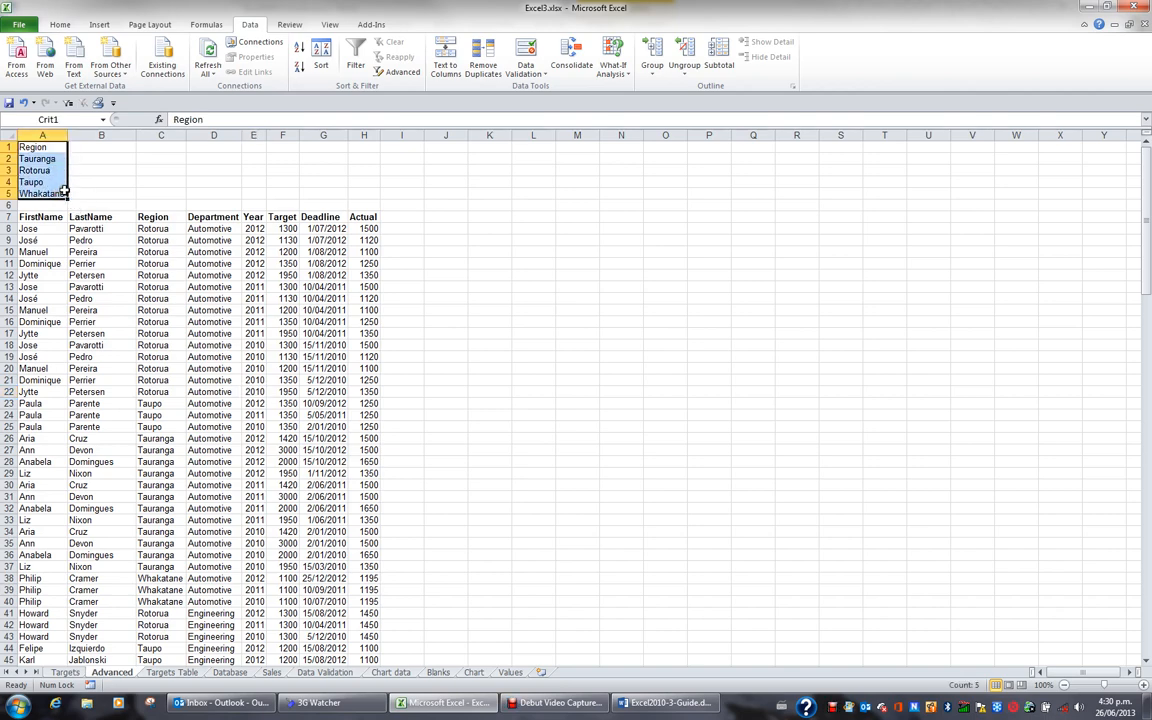
{"action": "key", "text": "ctrl+c"}
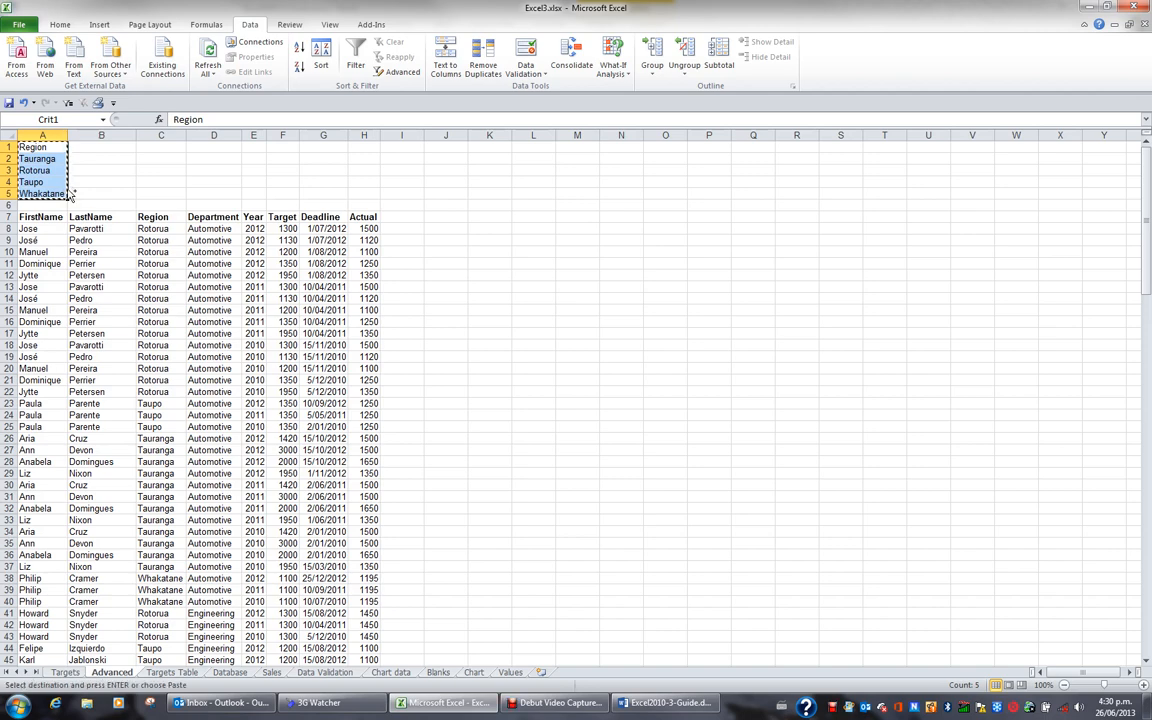
{"action": "left_click", "coordinate": [450, 147]}
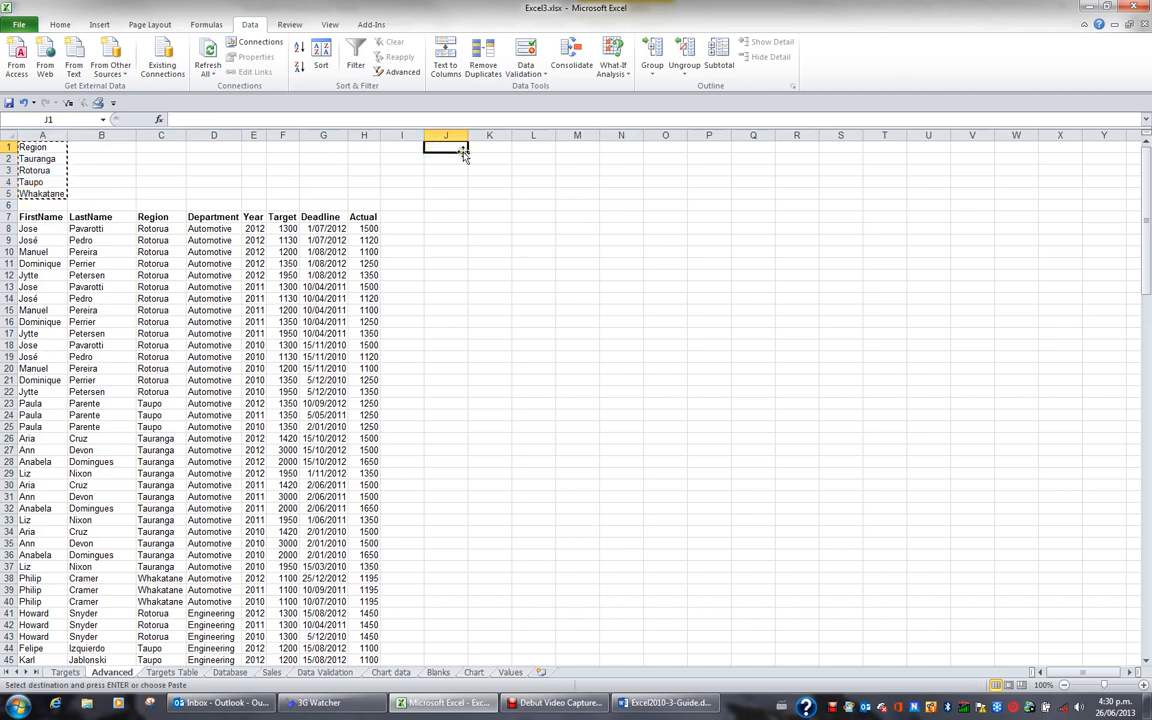
{"action": "key", "text": "Return"}
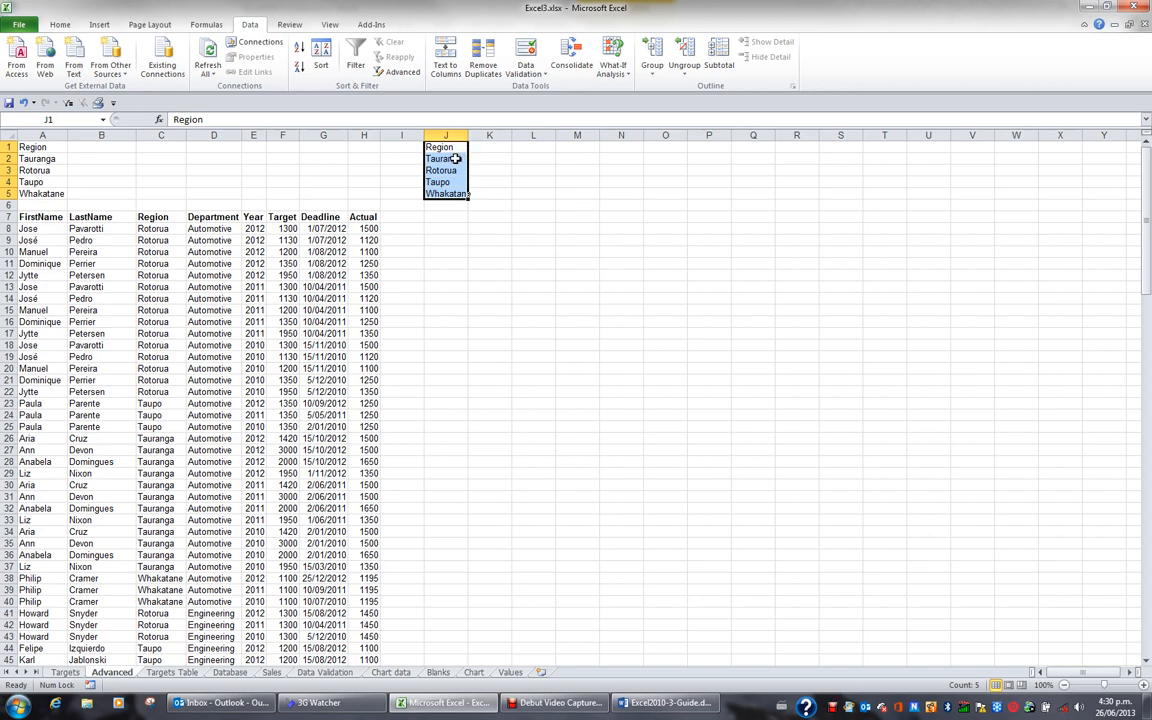
{"action": "left_click", "coordinate": [449, 158]}
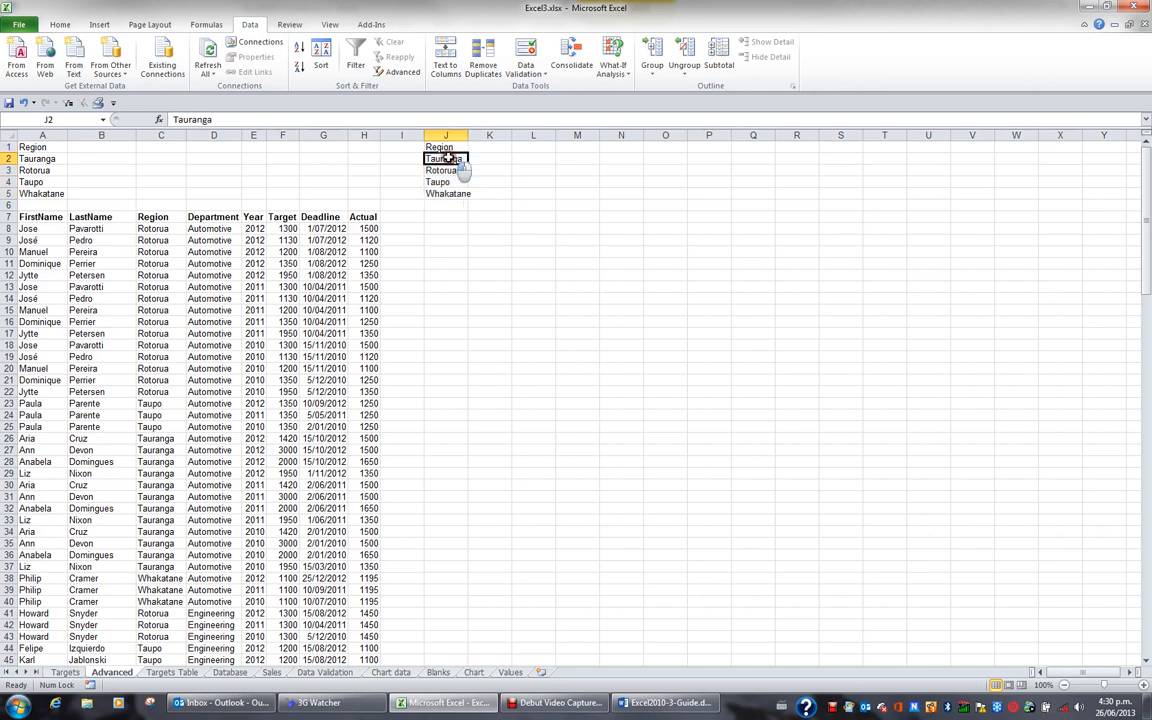
{"action": "left_click", "coordinate": [449, 171]}
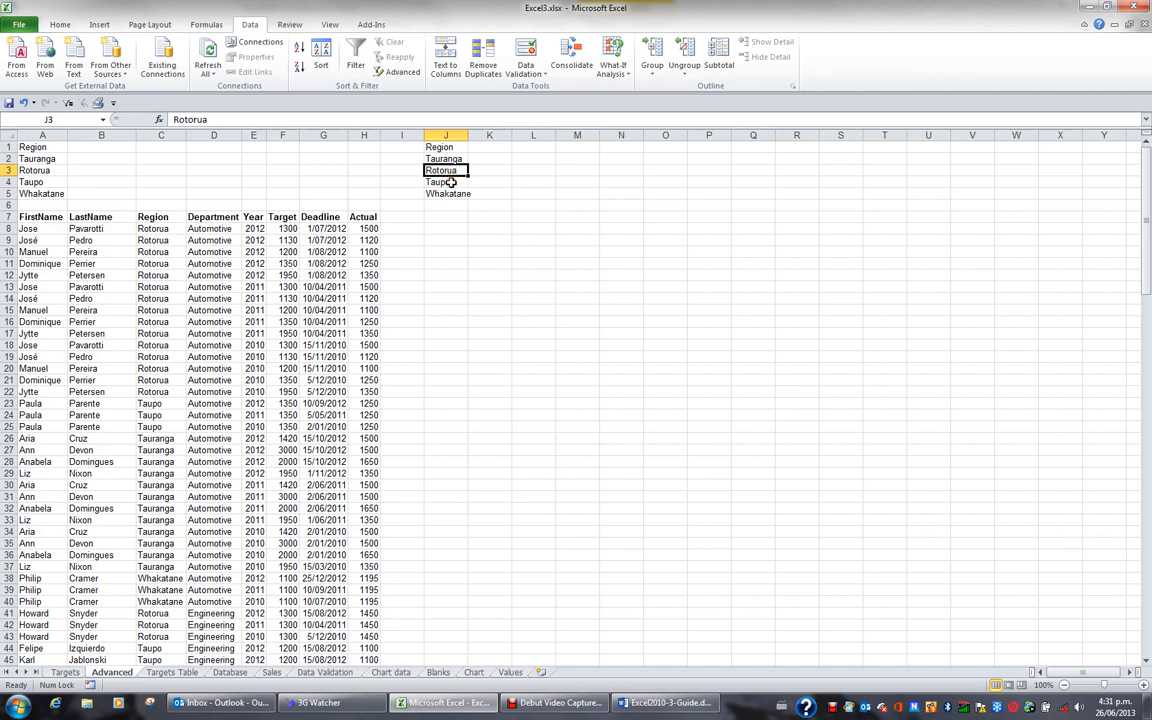
{"action": "left_click", "coordinate": [447, 182]}
{"action": "left_click", "coordinate": [455, 194]}
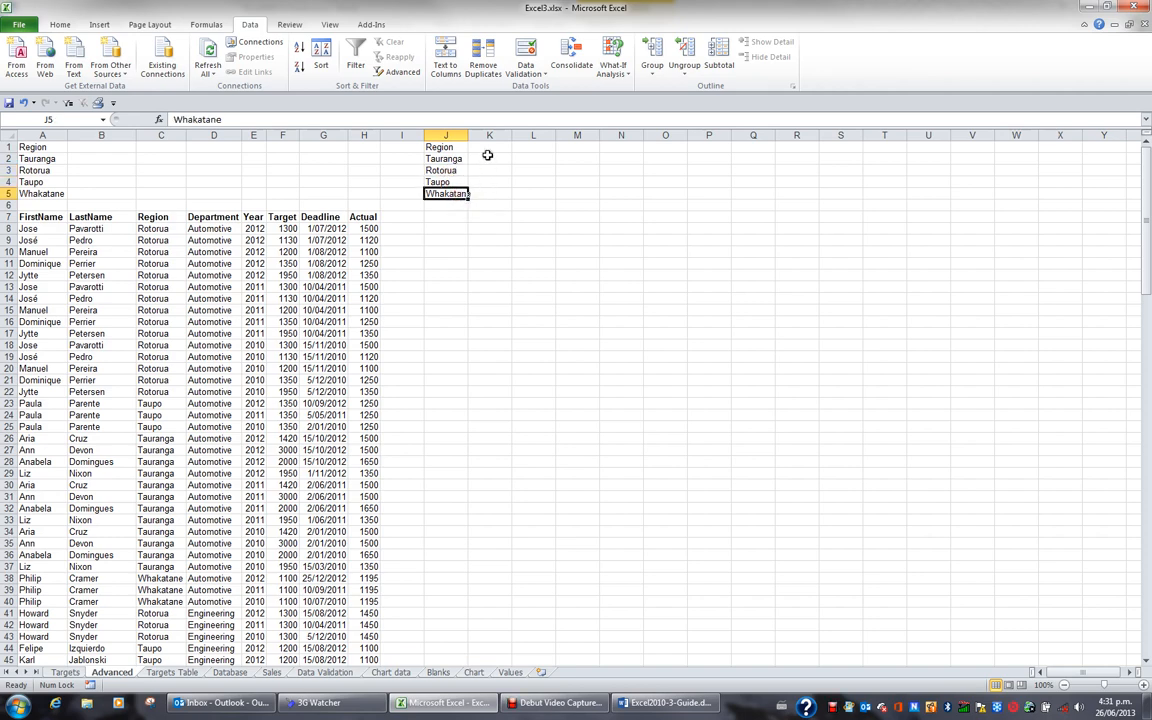
Add the heading Actual in K1 beside the copied Region heading.
{"action": "left_click", "coordinate": [494, 147]}
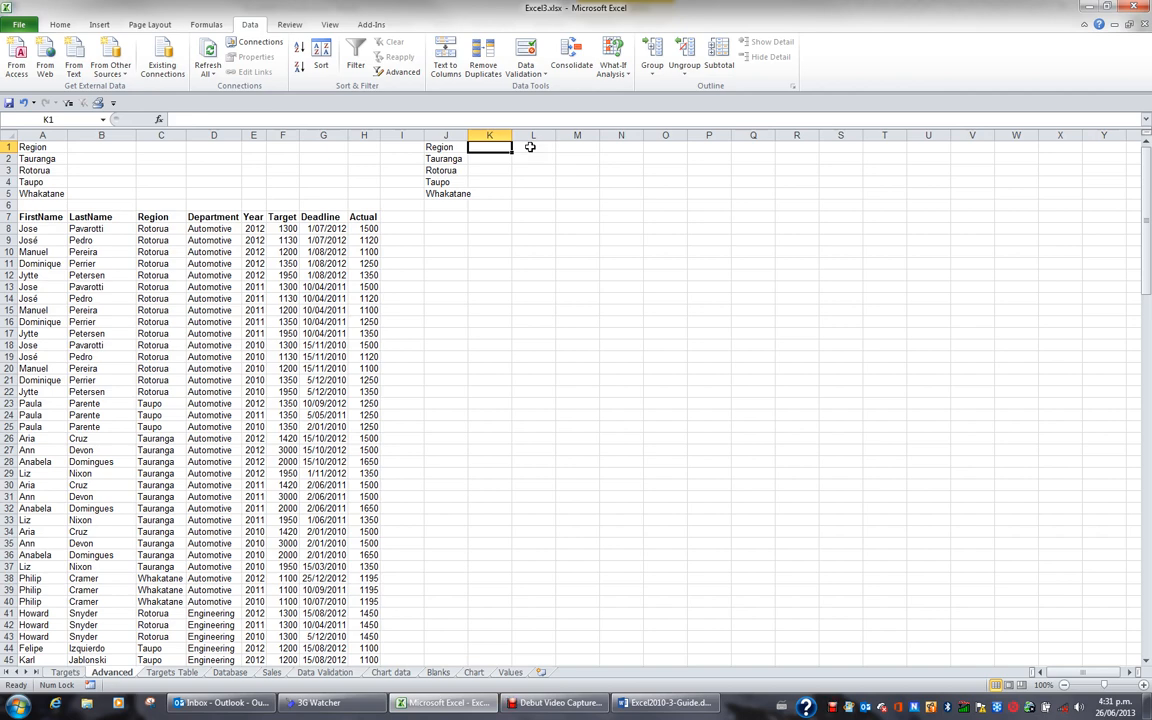
{"action": "type", "text": "Actual"}
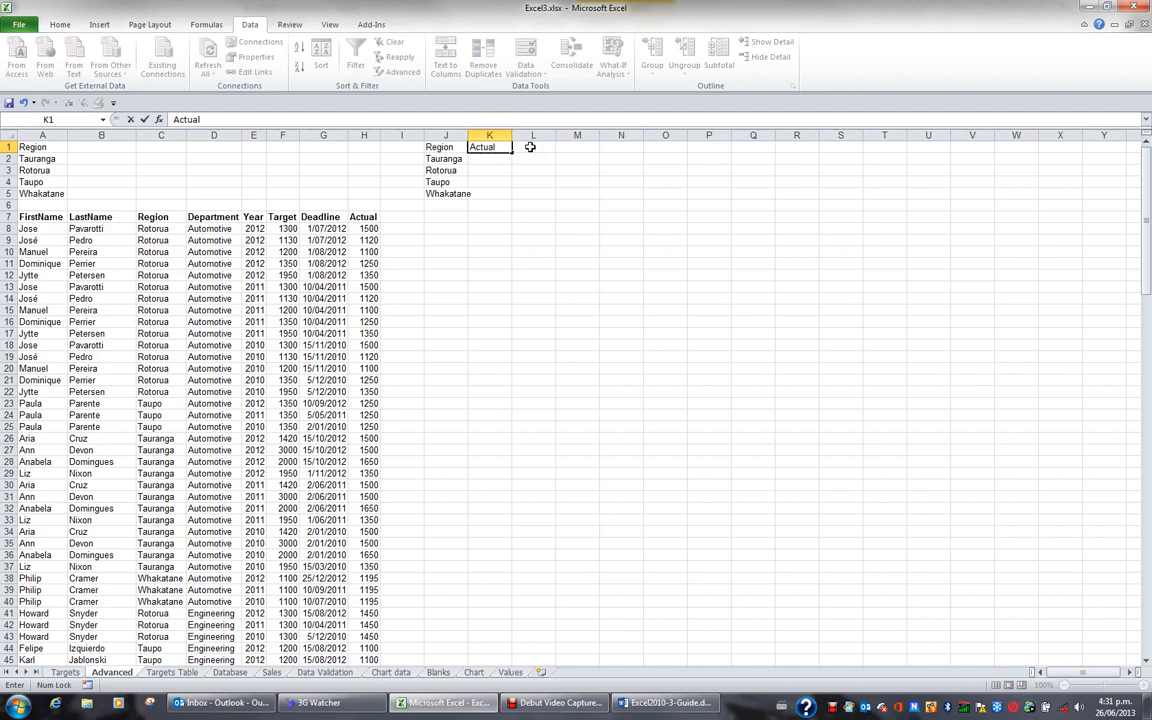
{"action": "key", "text": "Return"}
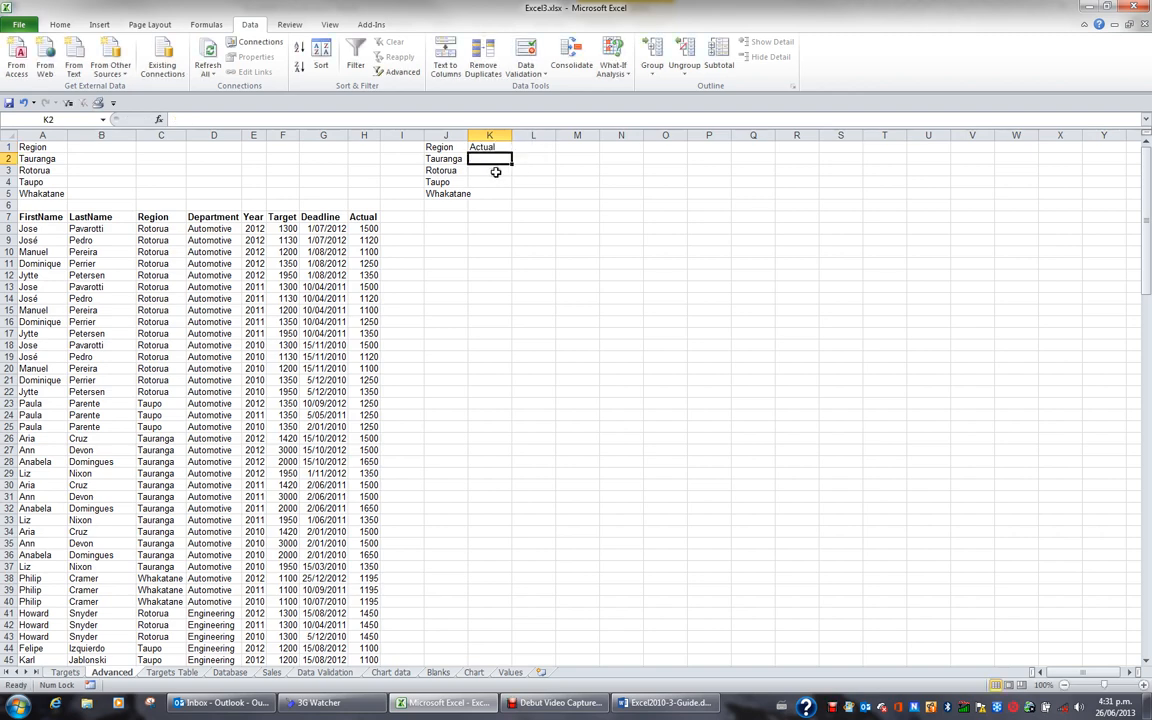
{"action": "left_click", "coordinate": [453, 148]}
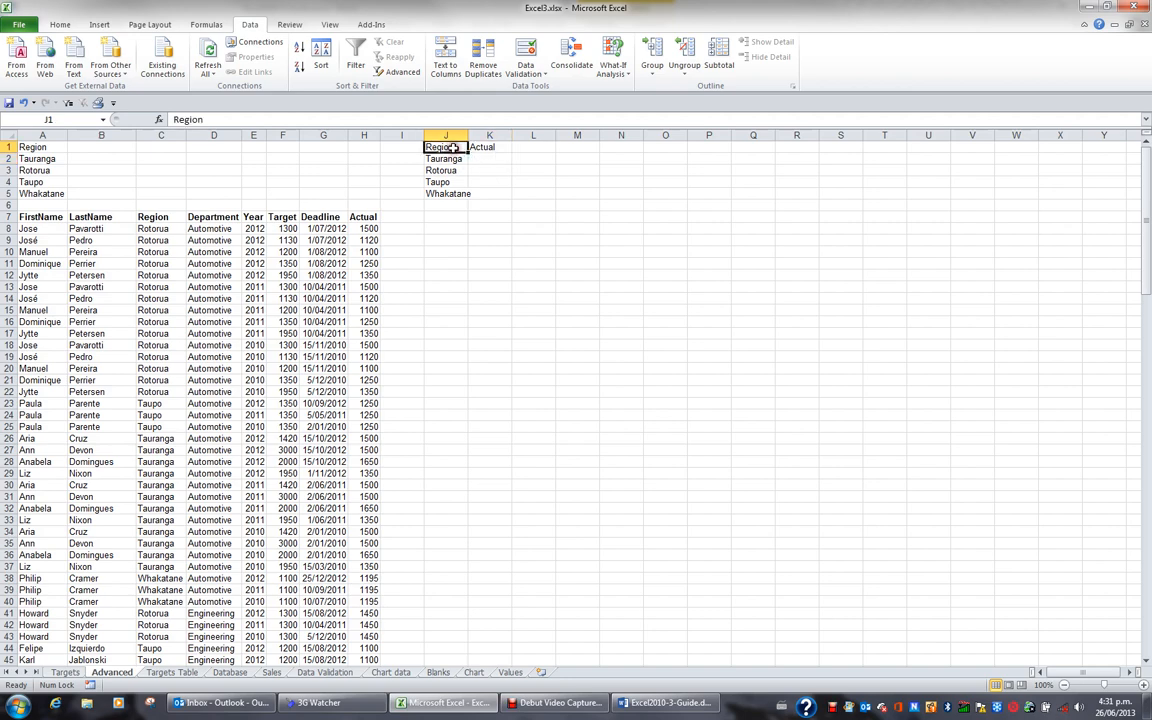
{"action": "left_click", "coordinate": [498, 147]}
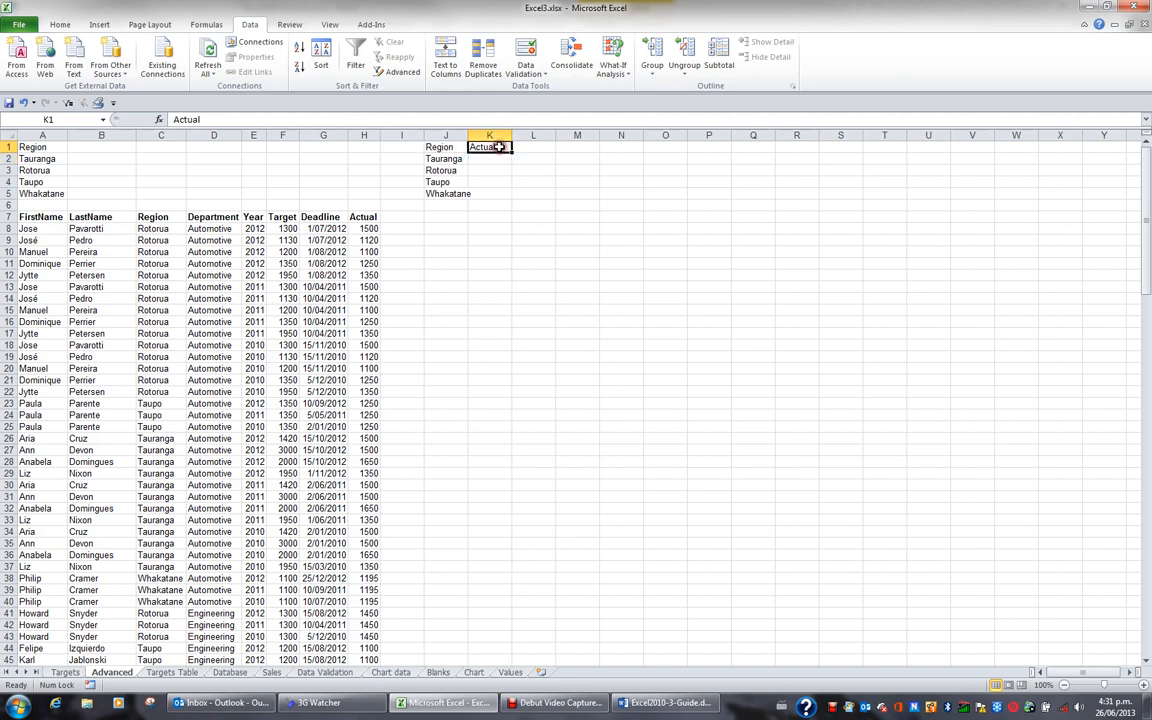
Enter the Actual criteria >=1300 for Tauranga in K2 and >1500 for Rotorua in K3.
{"action": "left_click", "coordinate": [498, 158]}
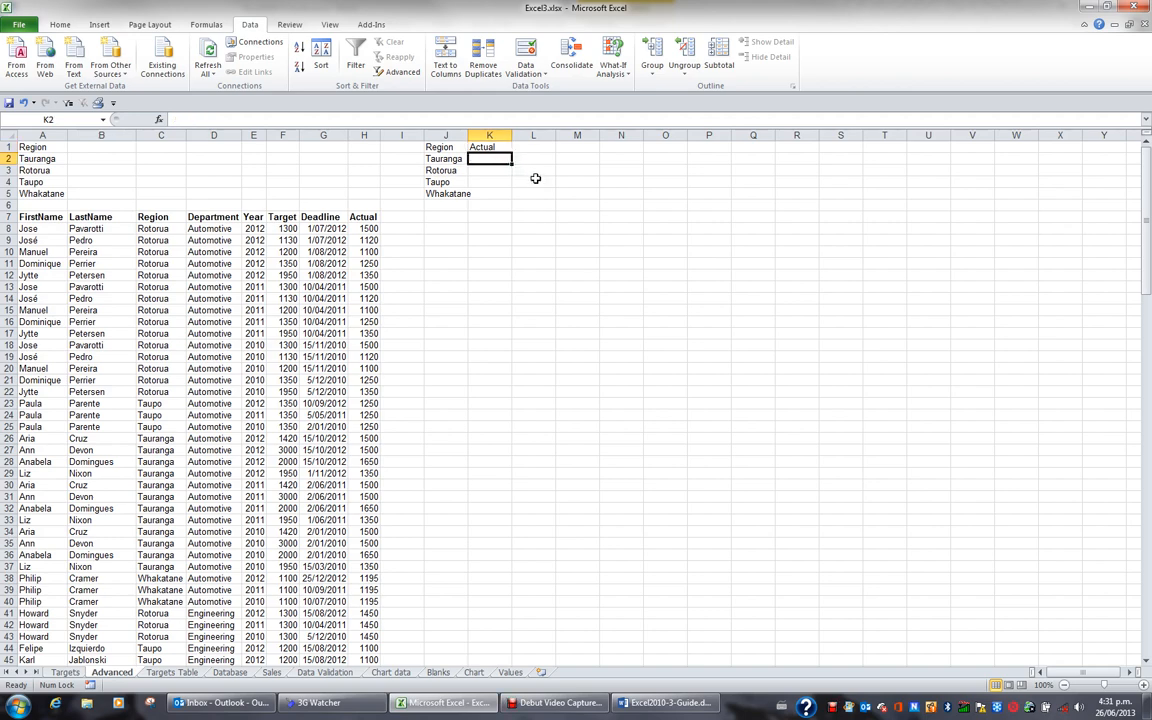
{"action": "type", "text": ">=1"}
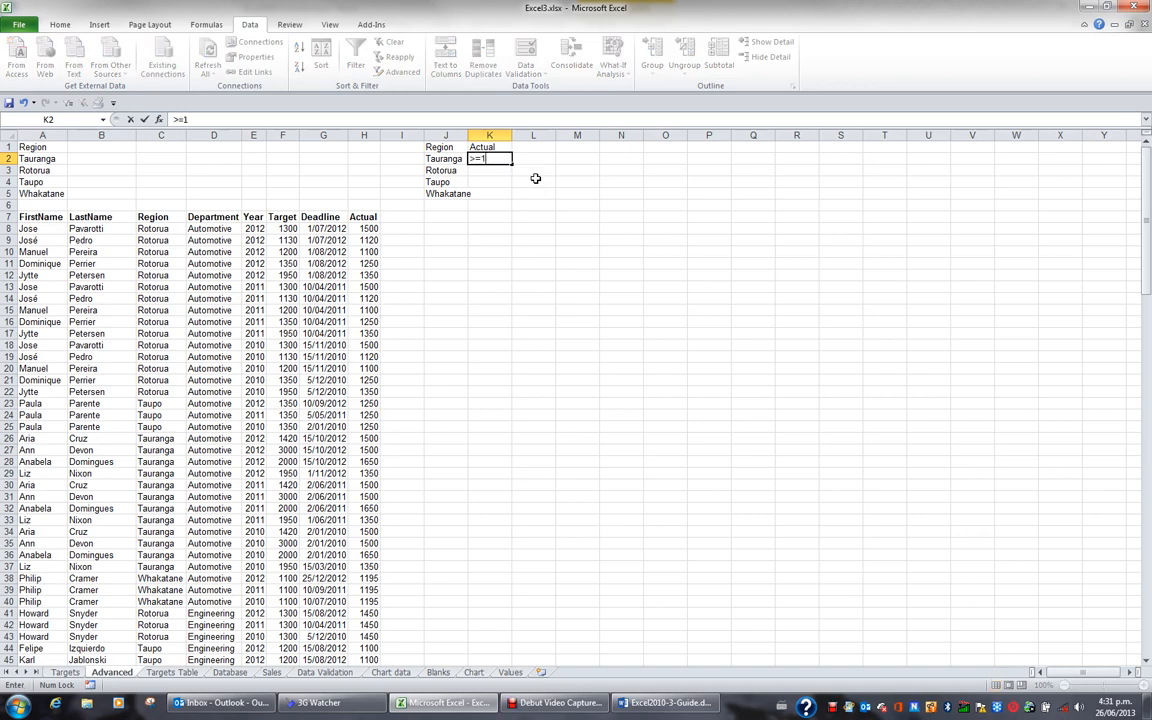
{"action": "type", "text": "300"}
{"action": "key", "text": "Return"}
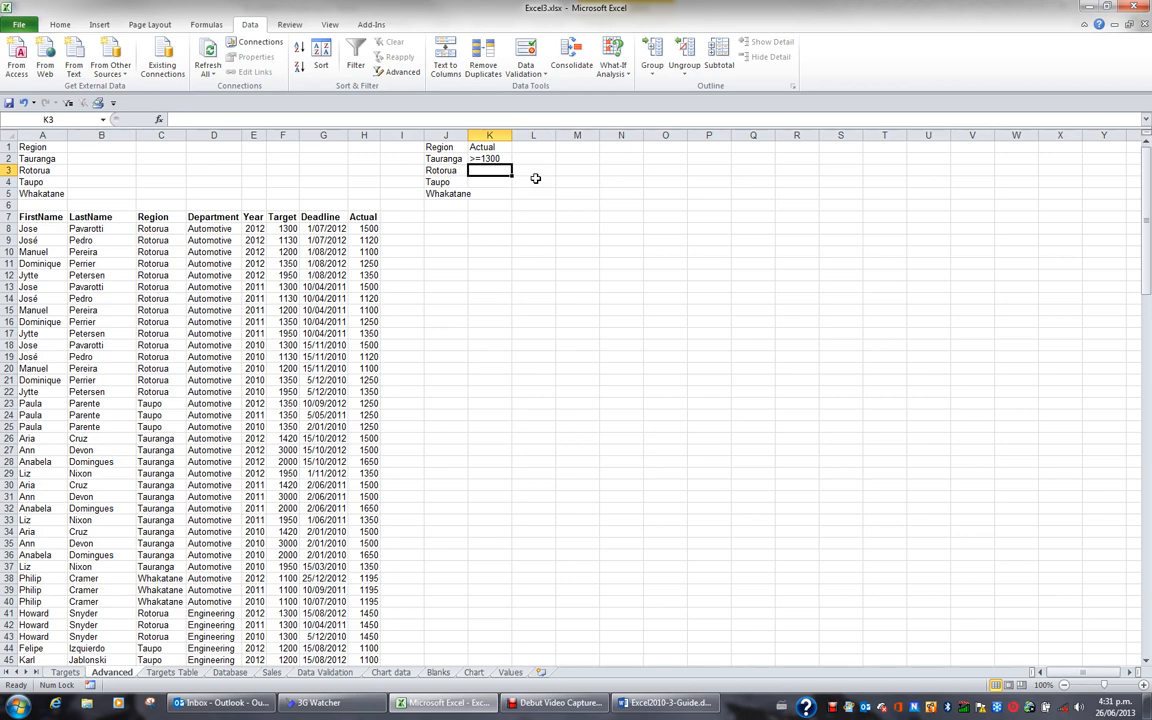
{"action": "type", "text": ">1"}
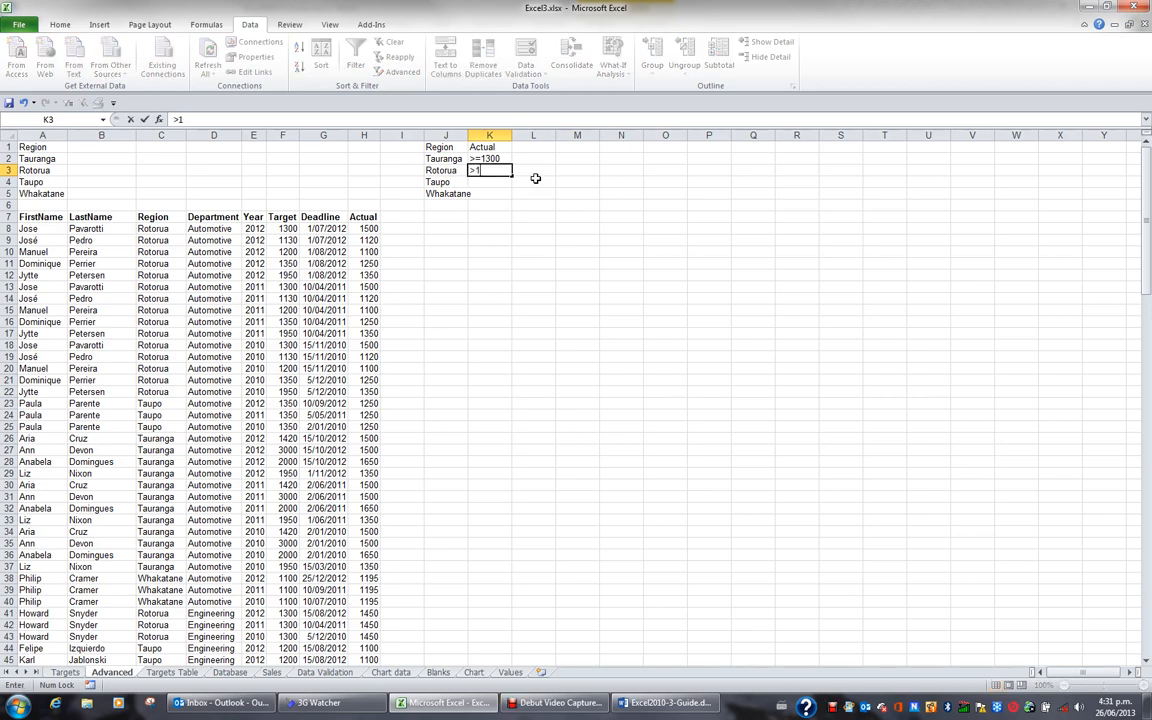
{"action": "type", "text": "500"}
{"action": "key", "text": "Return"}
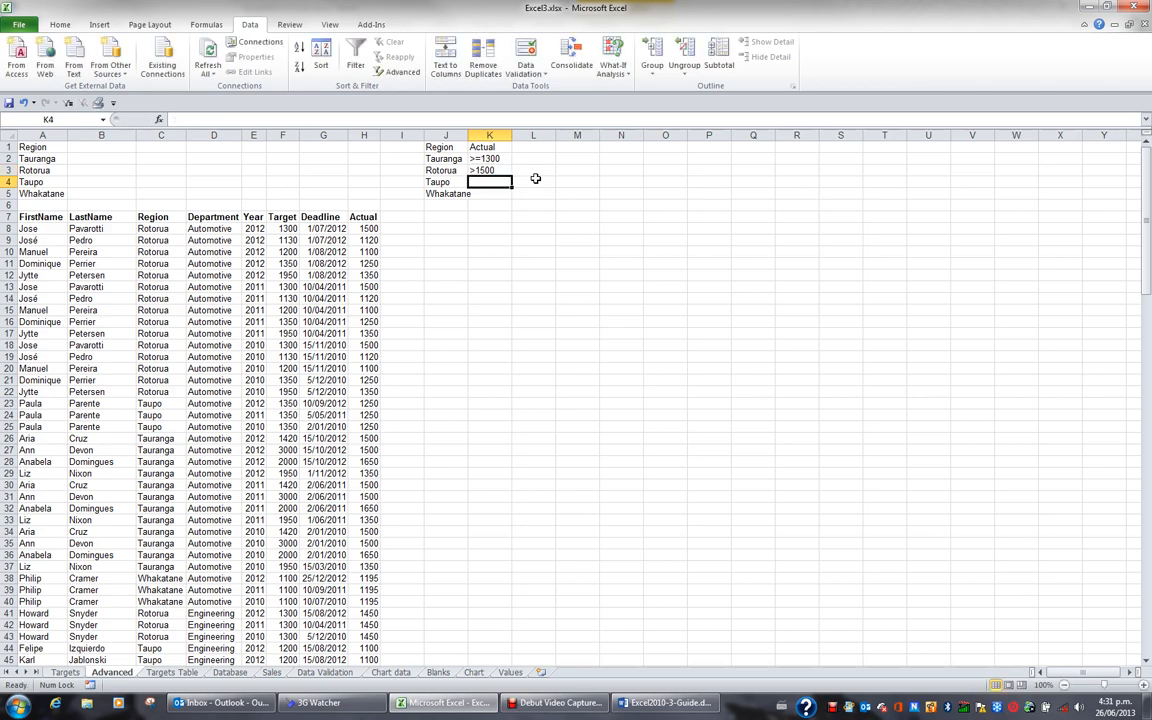
Enter the Actual criteria >=3000 for Taupo in K4 and <=1100 for Whakatane in K5.
{"action": "type", "text": ">=3"}
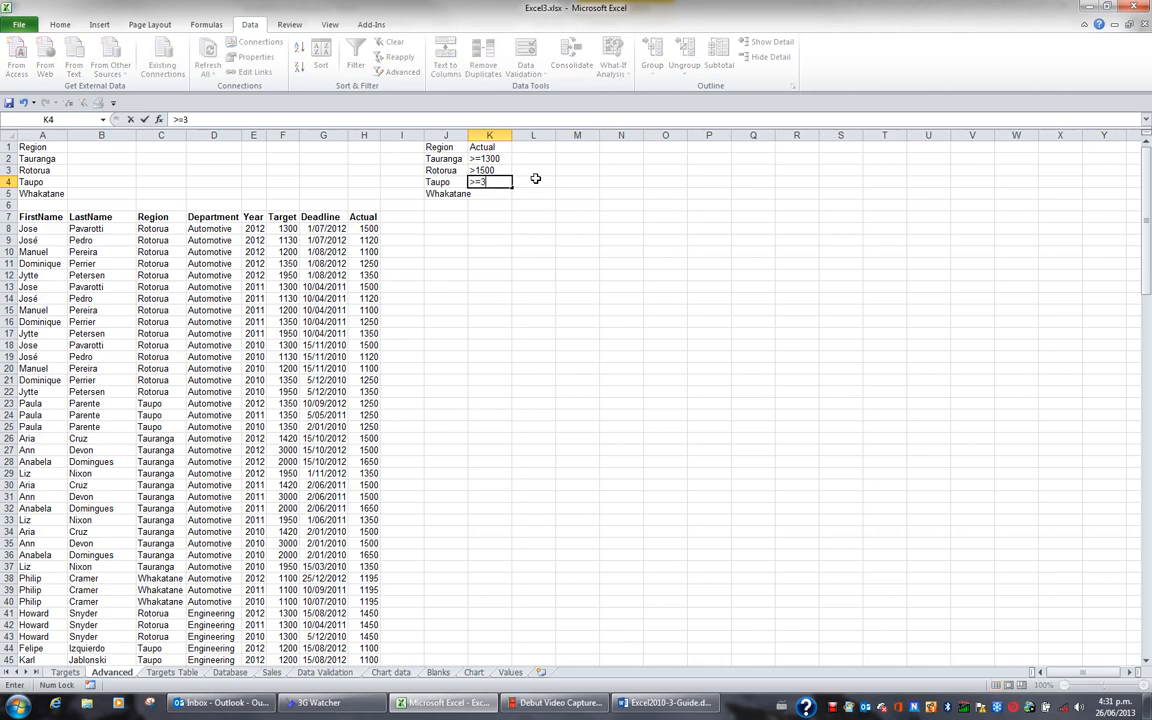
{"action": "type", "text": "000"}
{"action": "key", "text": "Return"}
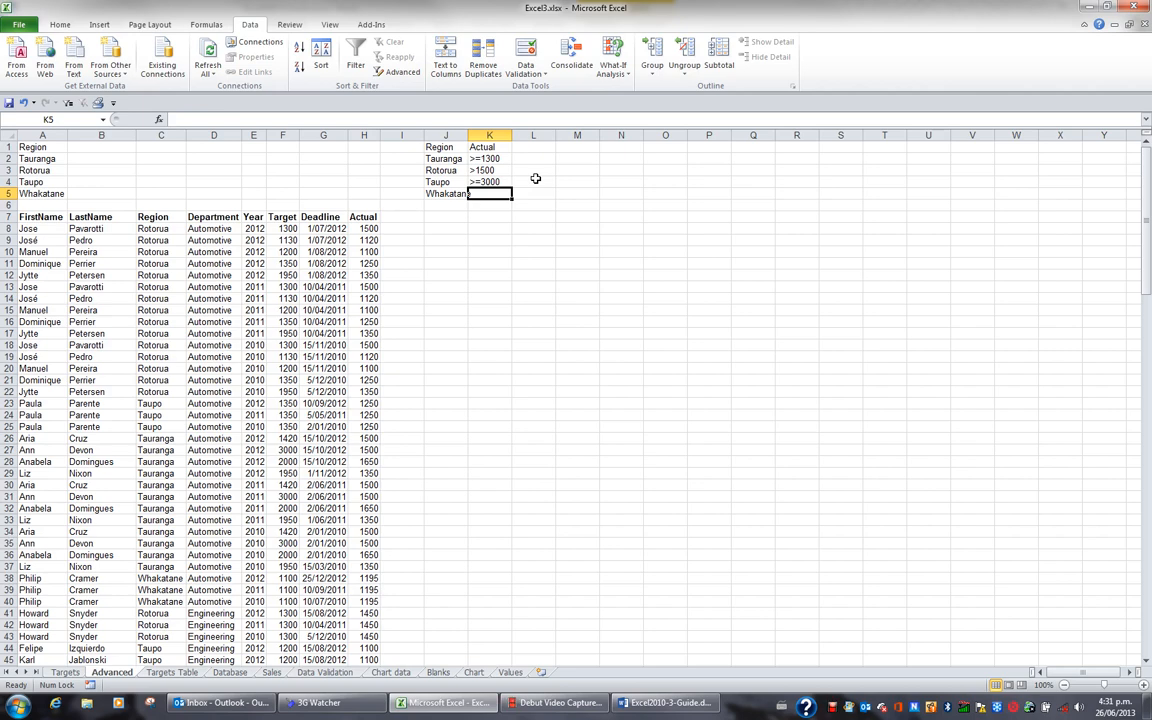
{"action": "type", "text": "<=1100"}
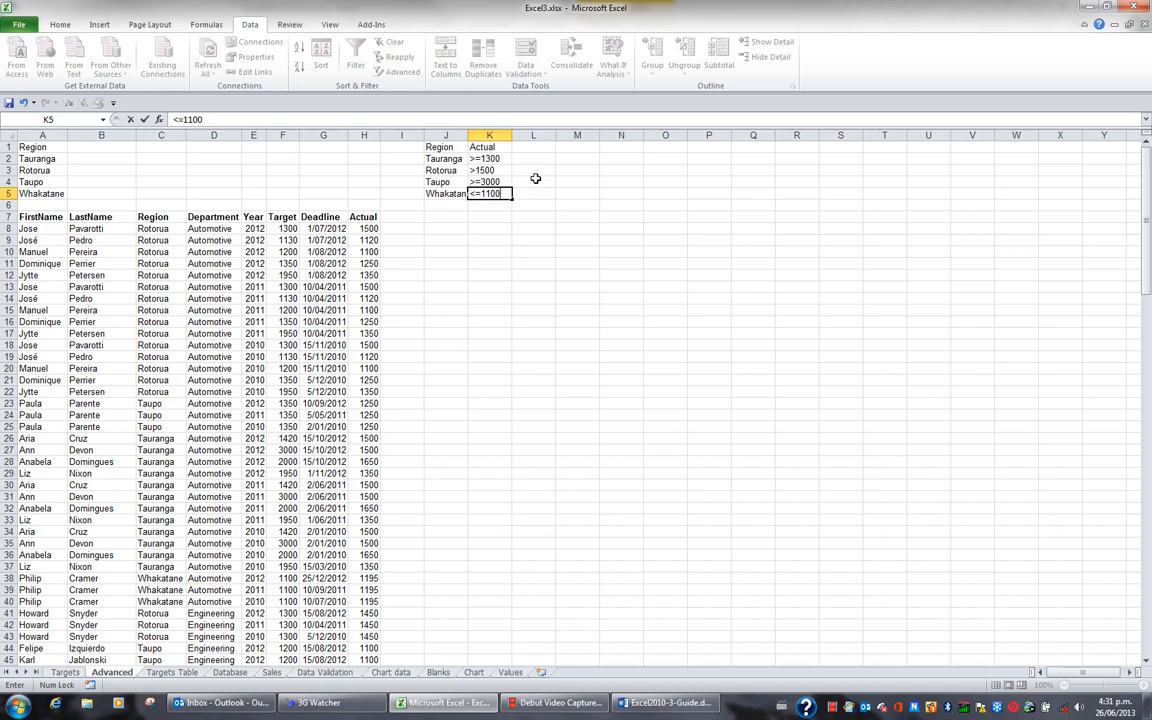
{"action": "key", "text": "Return"}
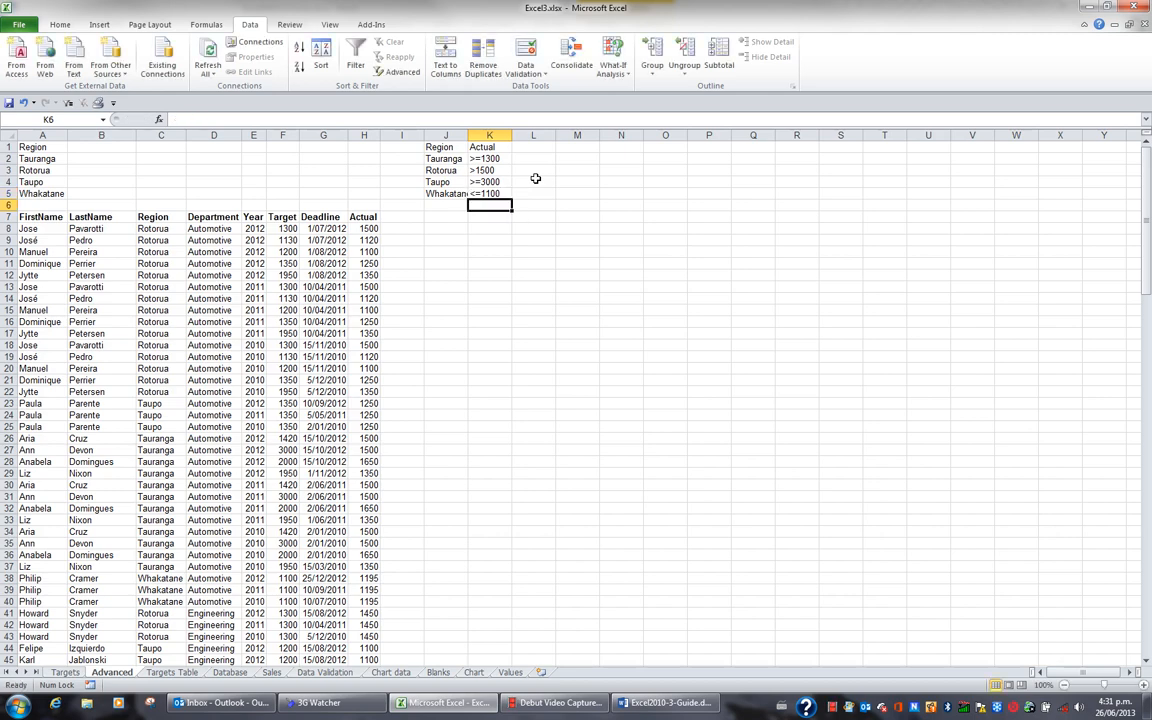
Autofit column J to its contents and fill the Actual heading from K1 across into L1.
{"action": "double_click", "coordinate": [467, 135]}
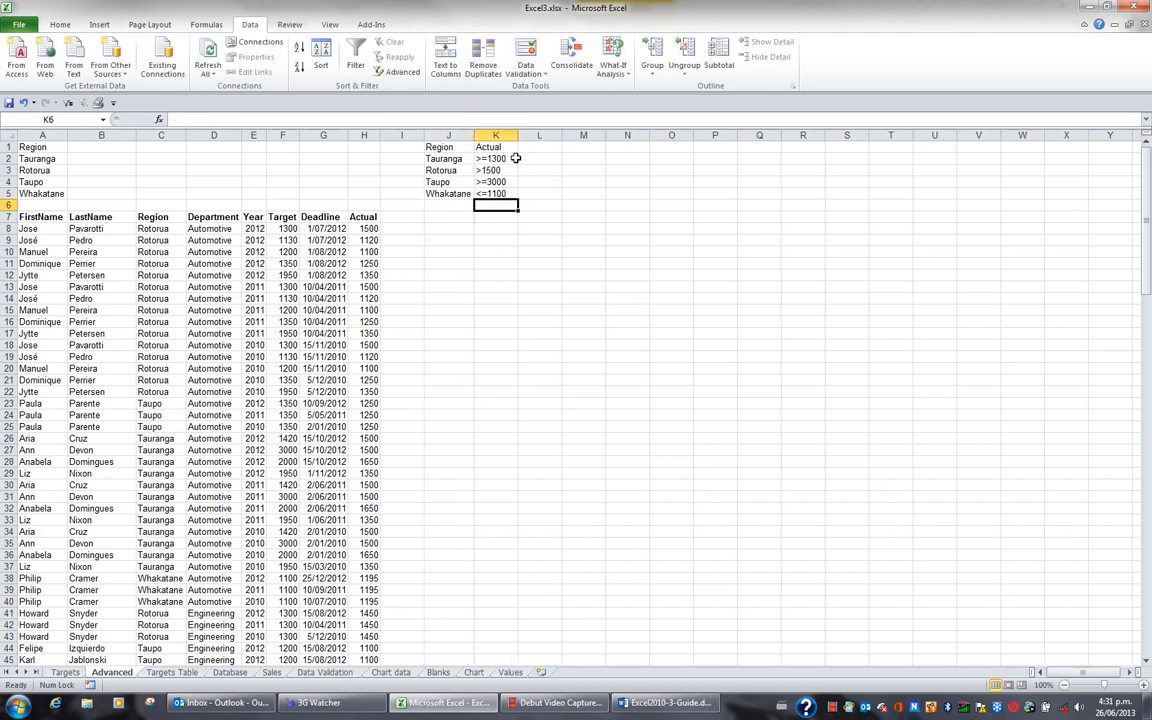
{"action": "left_click", "coordinate": [509, 148]}
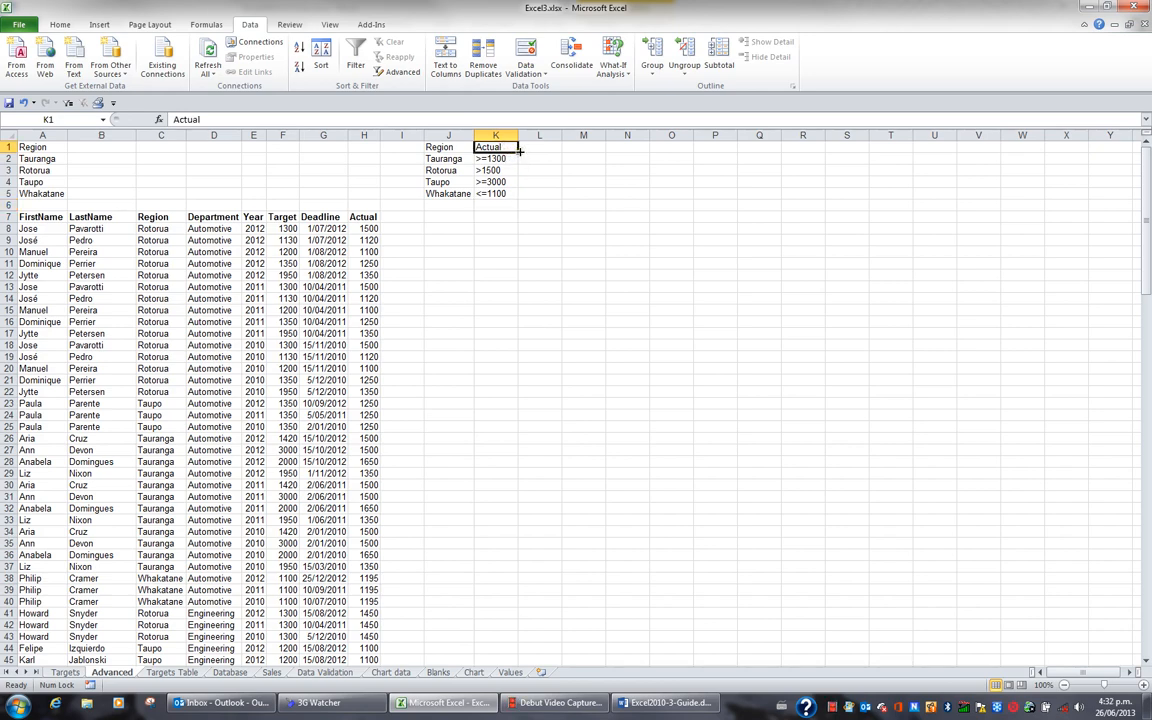
{"action": "left_click_drag", "start_coordinate": [519, 151], "coordinate": [556, 152]}
{"action": "left_click", "coordinate": [537, 148]}
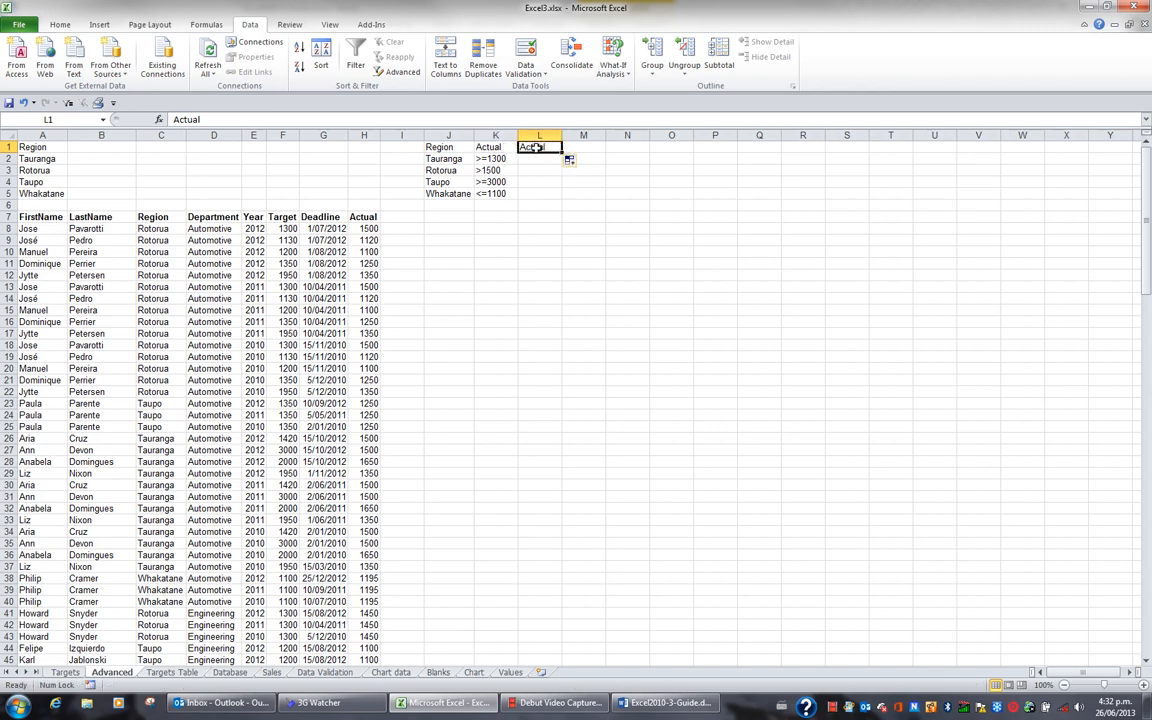
Enter the upper-limit criteria <=2000 for Tauranga in L2 and <1900 for Rotorua in L3.
{"action": "left_click", "coordinate": [456, 160]}
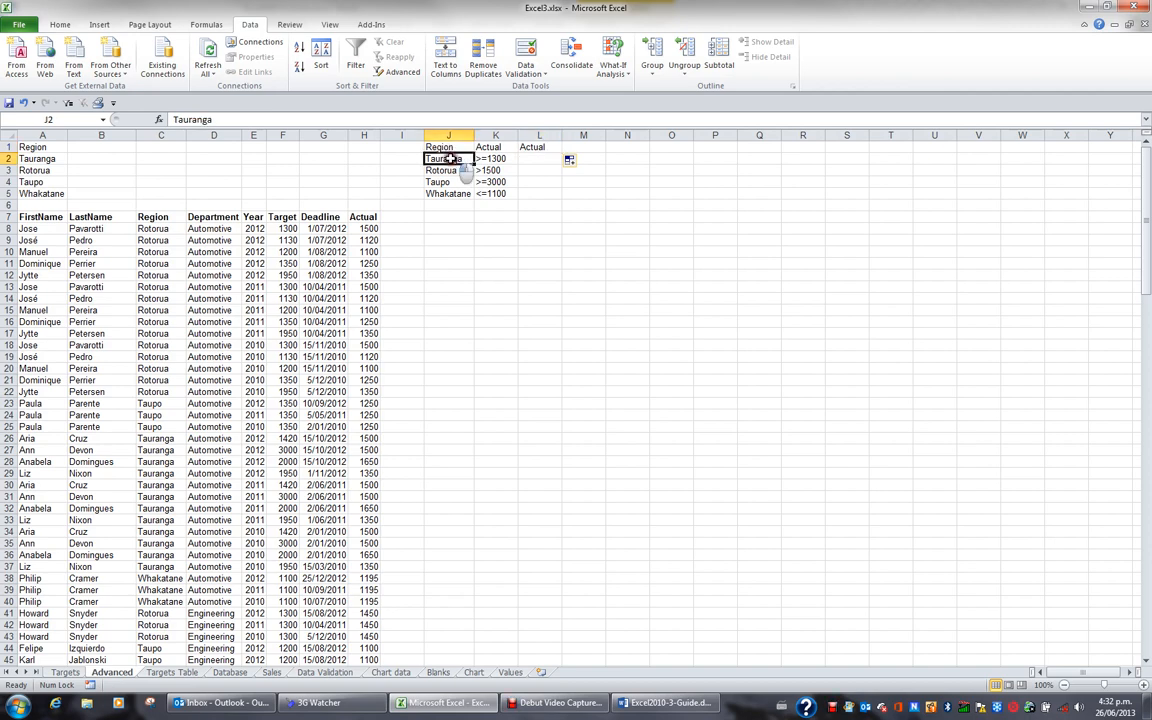
{"action": "left_click", "coordinate": [527, 159]}
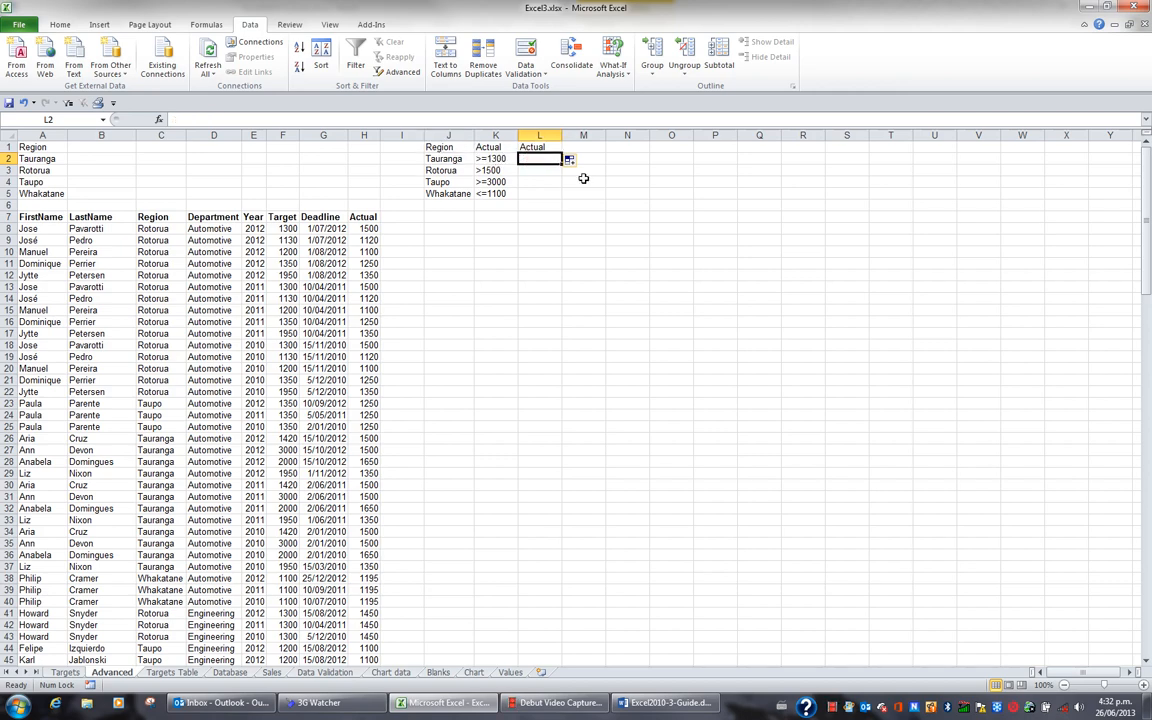
{"action": "type", "text": "<=2"}
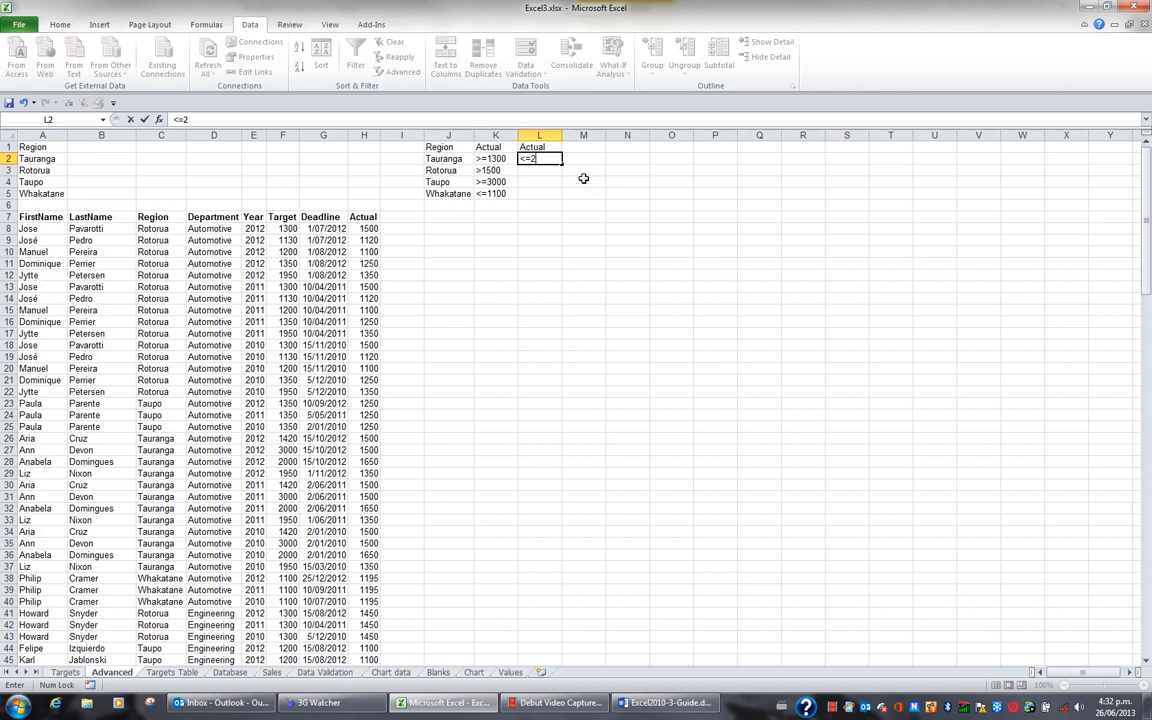
{"action": "type", "text": "000"}
{"action": "key", "text": "Return"}
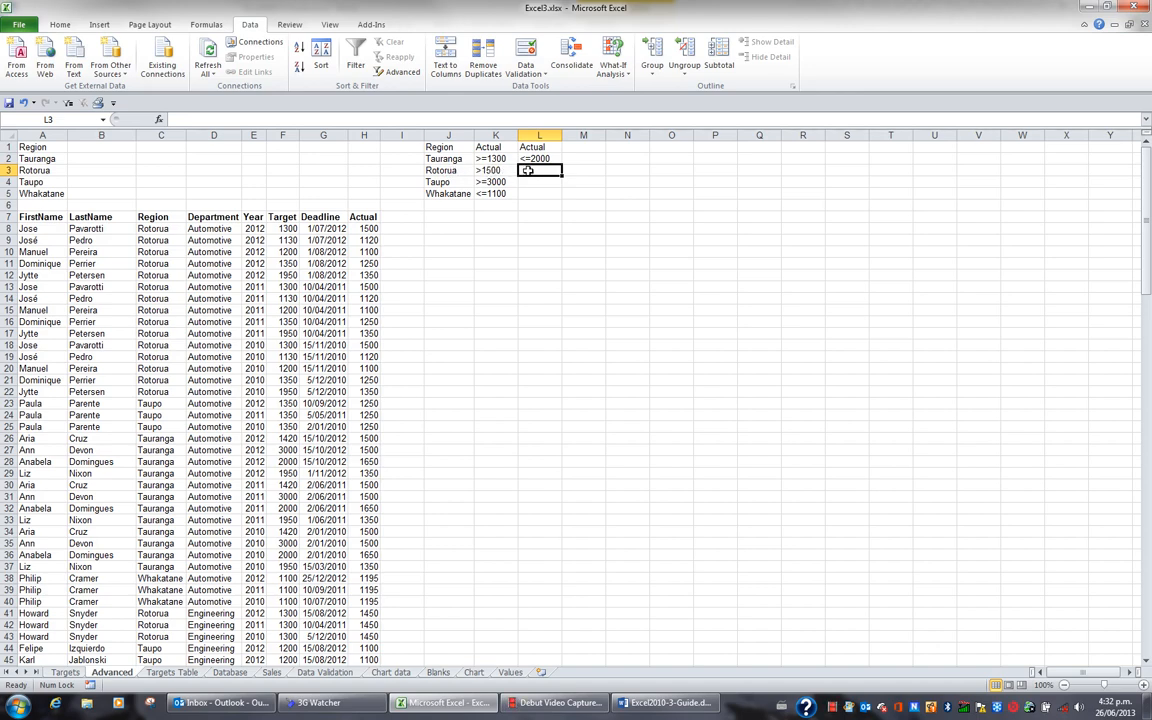
{"action": "type", "text": "<1900"}
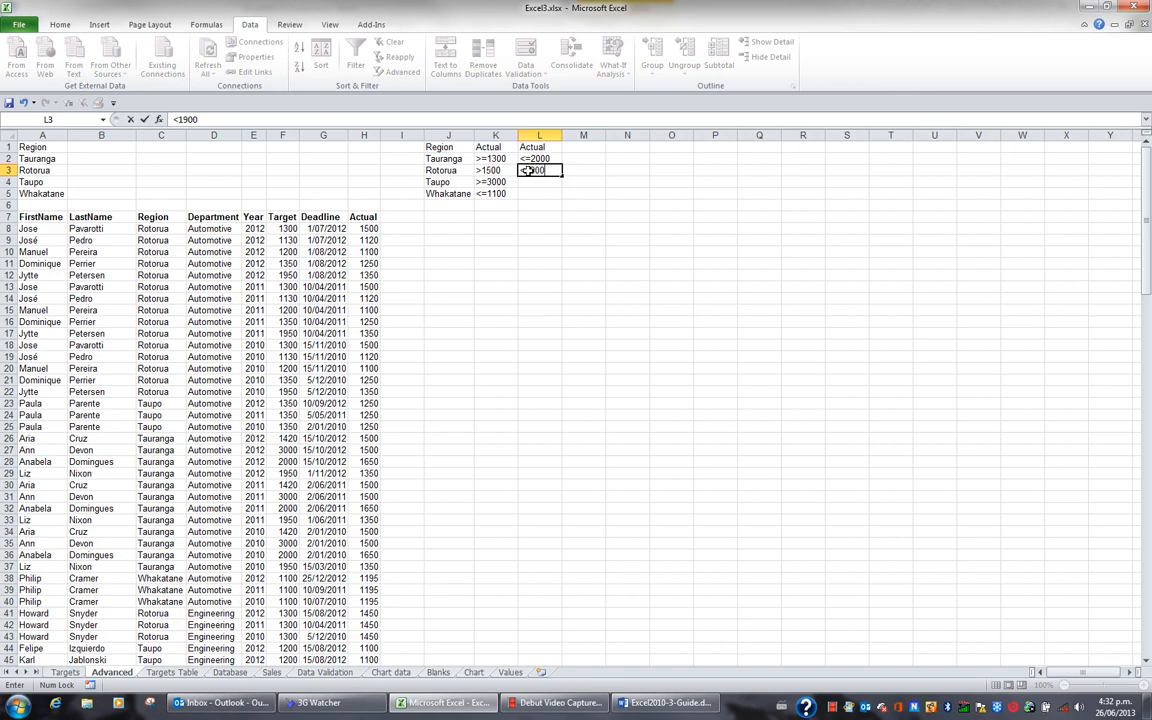
{"action": "key", "text": "Return"}
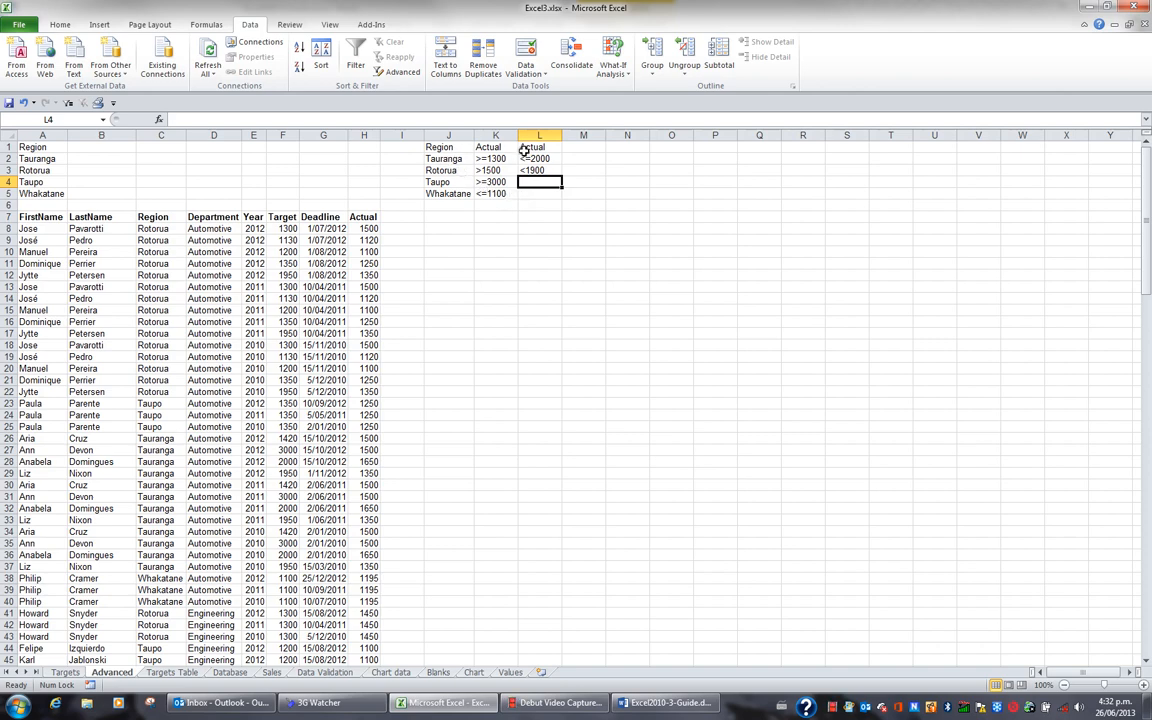
Name the criteria range J1:L5 Crit2.
{"action": "left_click_drag", "start_coordinate": [440, 148], "coordinate": [530, 192]}
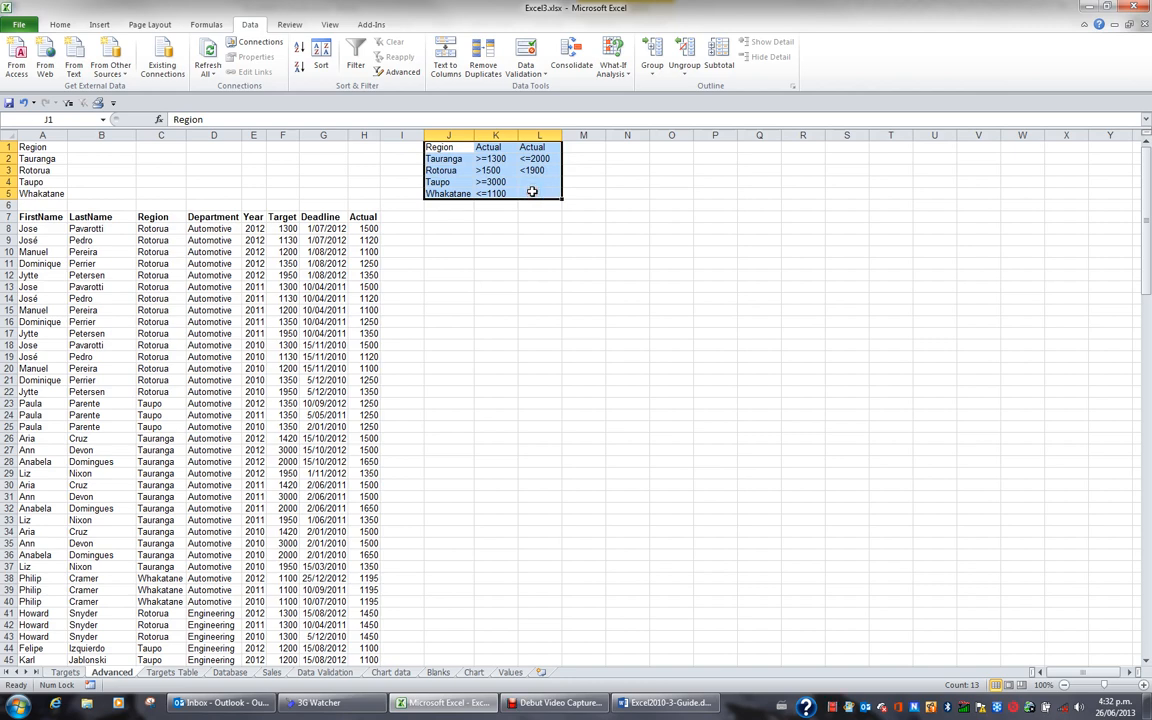
{"action": "left_click", "coordinate": [63, 118]}
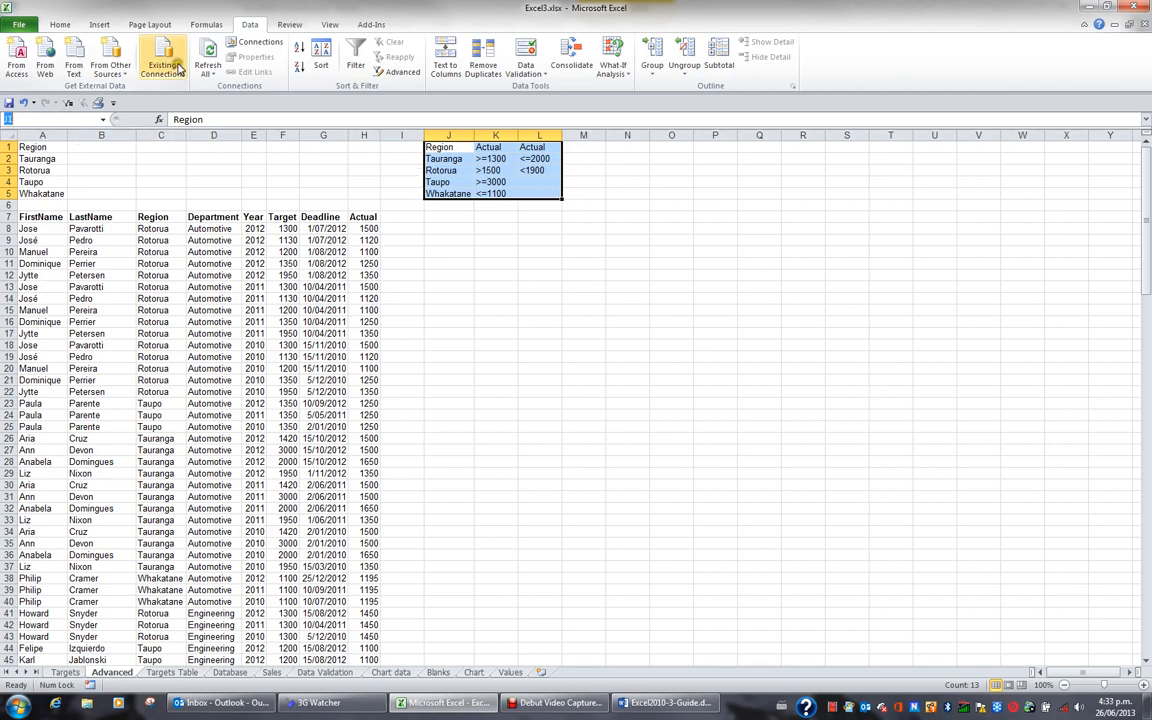
{"action": "type", "text": "Crit2"}
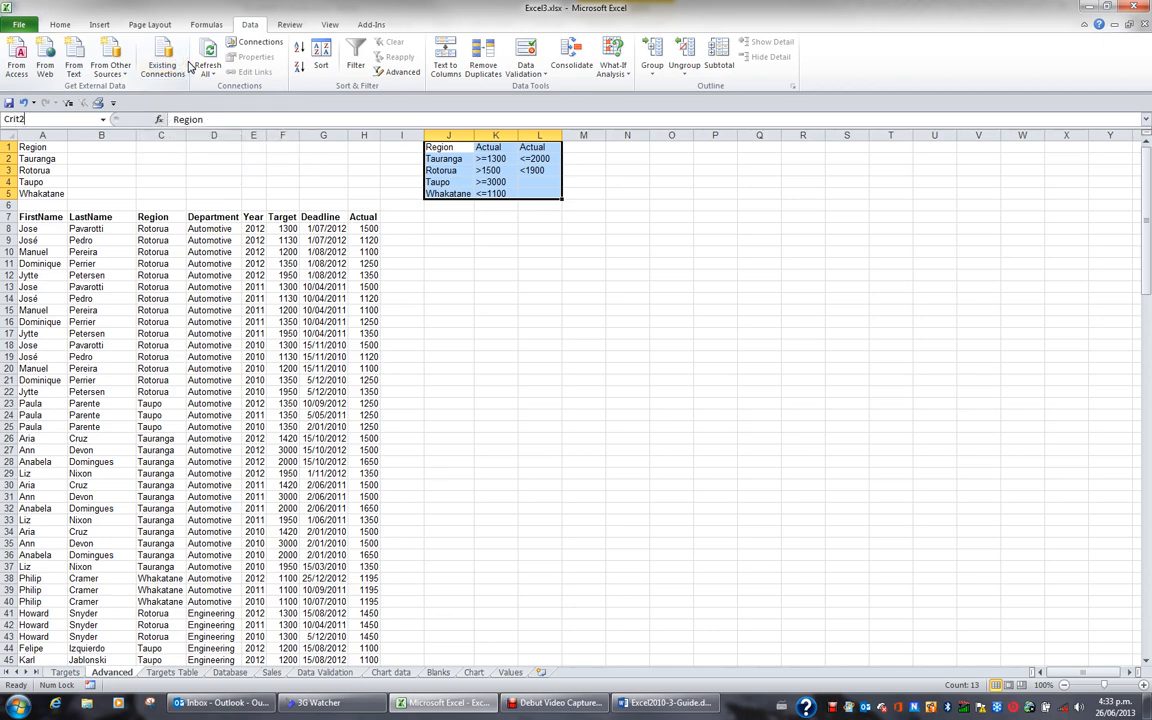
{"action": "key", "text": "Return"}
Start an Advanced Filter from cell J7 that copies to another location, with the named range TargetList as the list range.
{"action": "left_click", "coordinate": [455, 217]}
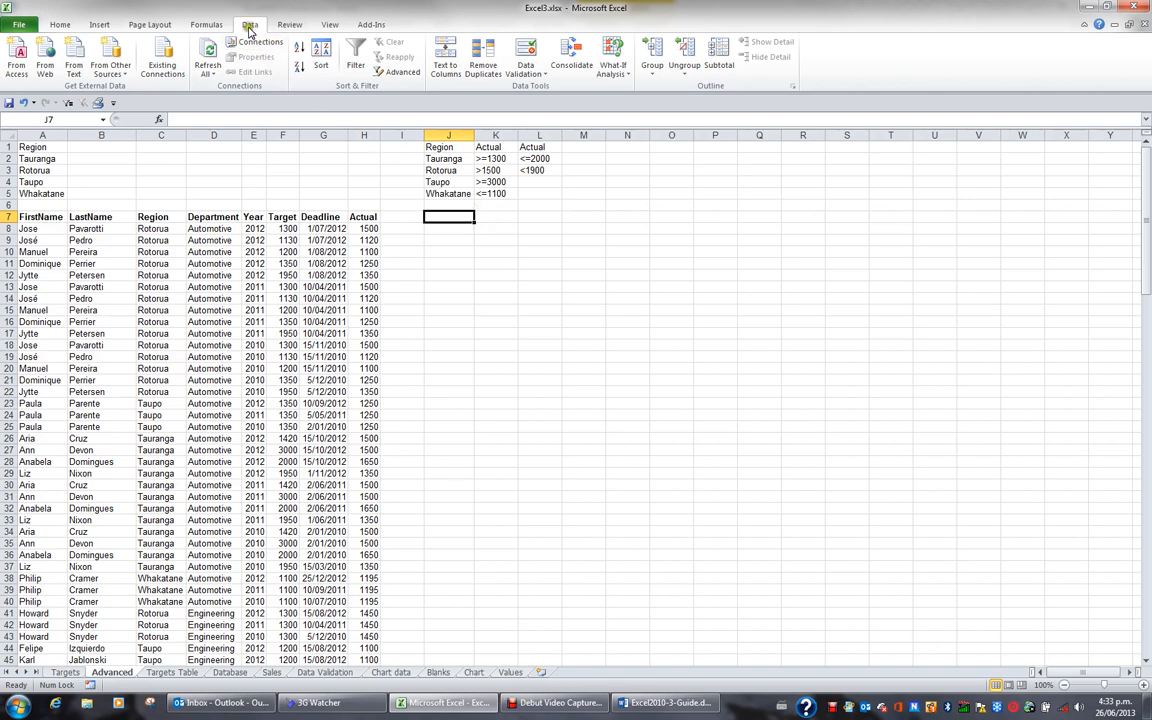
{"action": "left_click", "coordinate": [403, 74]}
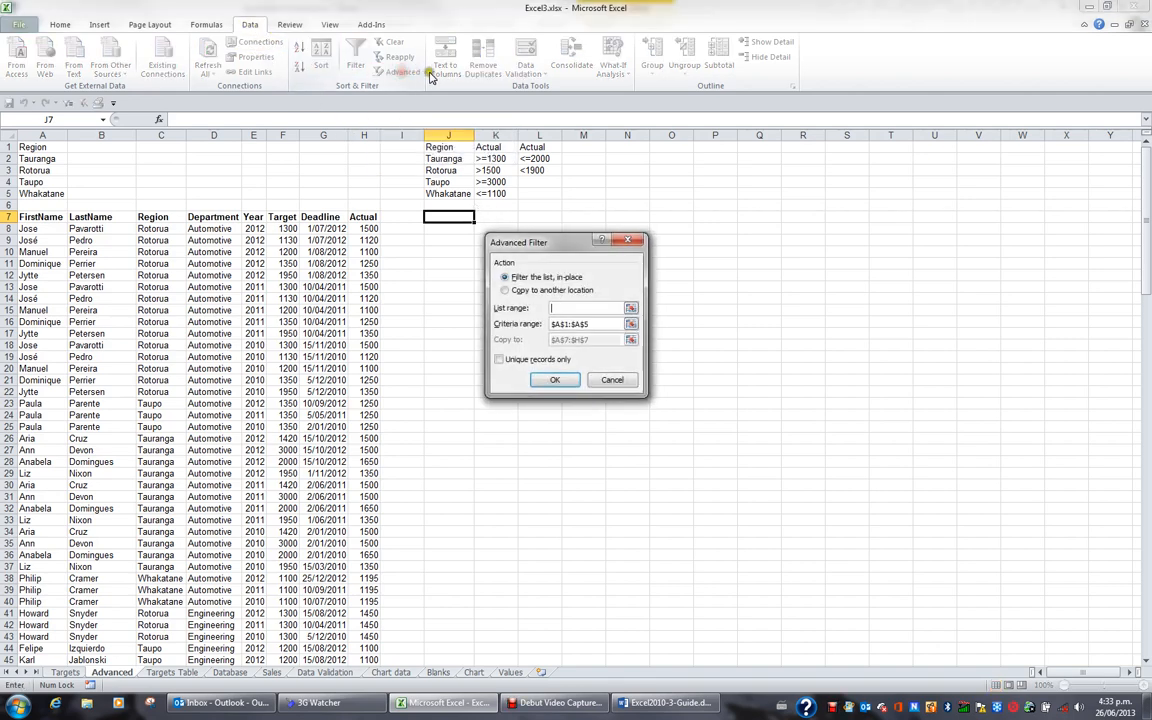
{"action": "left_click", "coordinate": [505, 290]}
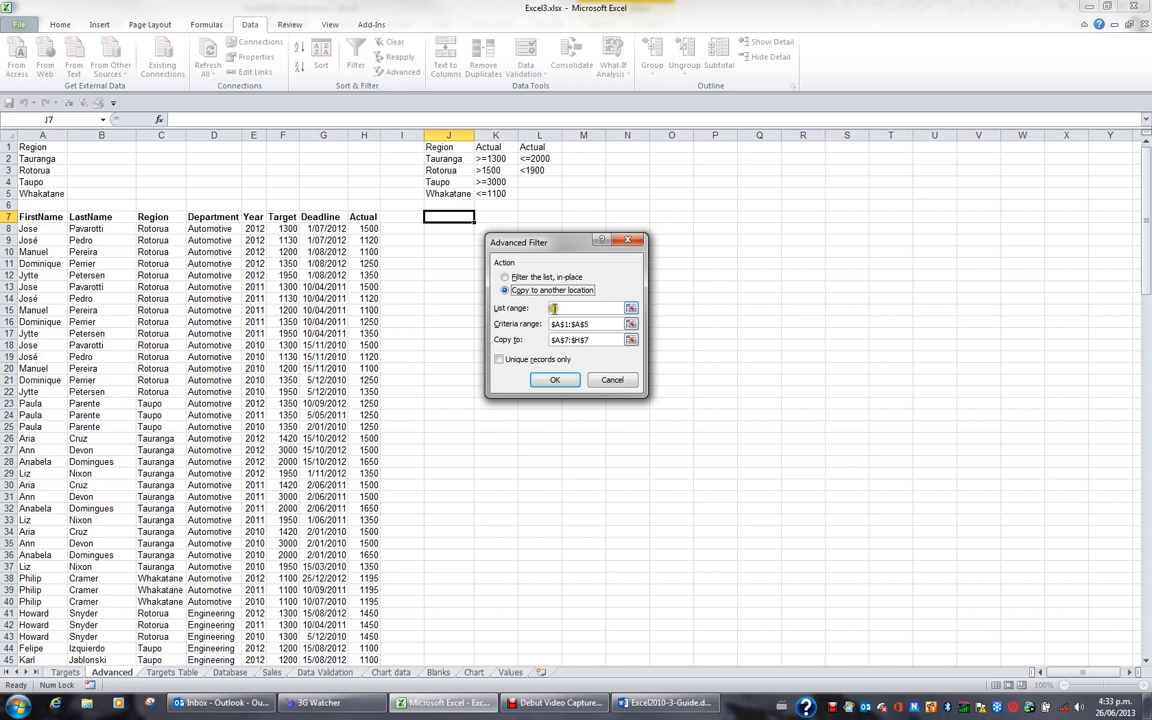
{"action": "left_click", "coordinate": [553, 308]}
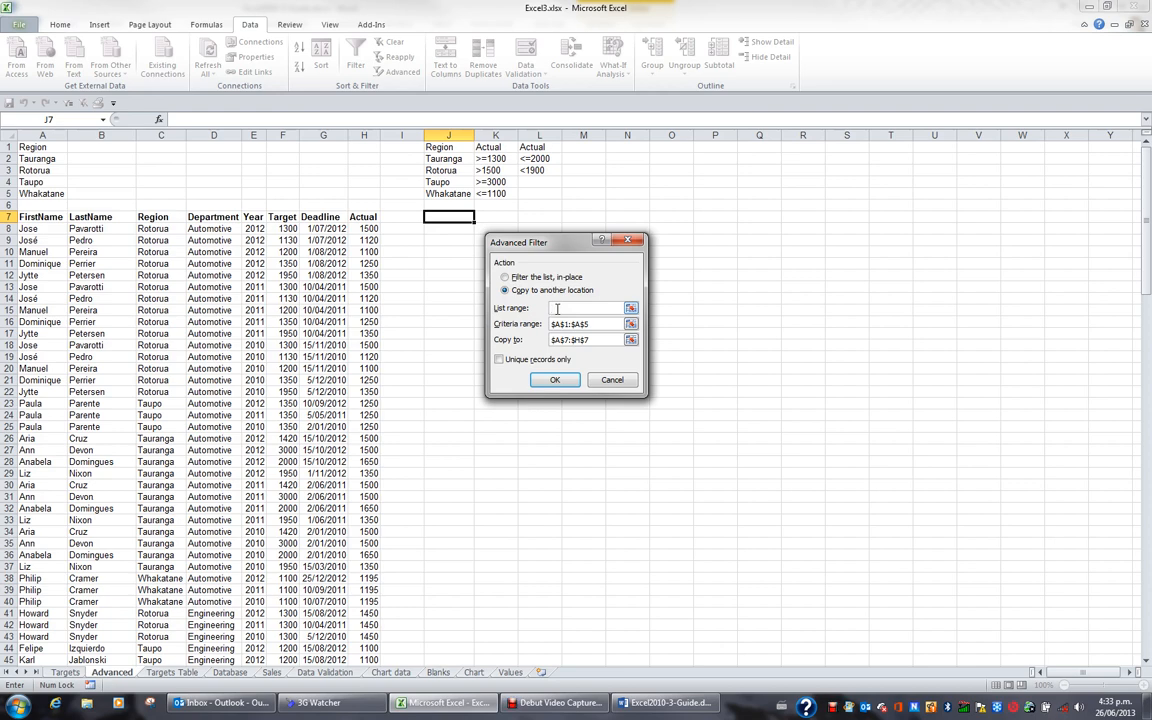
{"action": "left_click", "coordinate": [554, 308]}
{"action": "key", "text": "F3"}
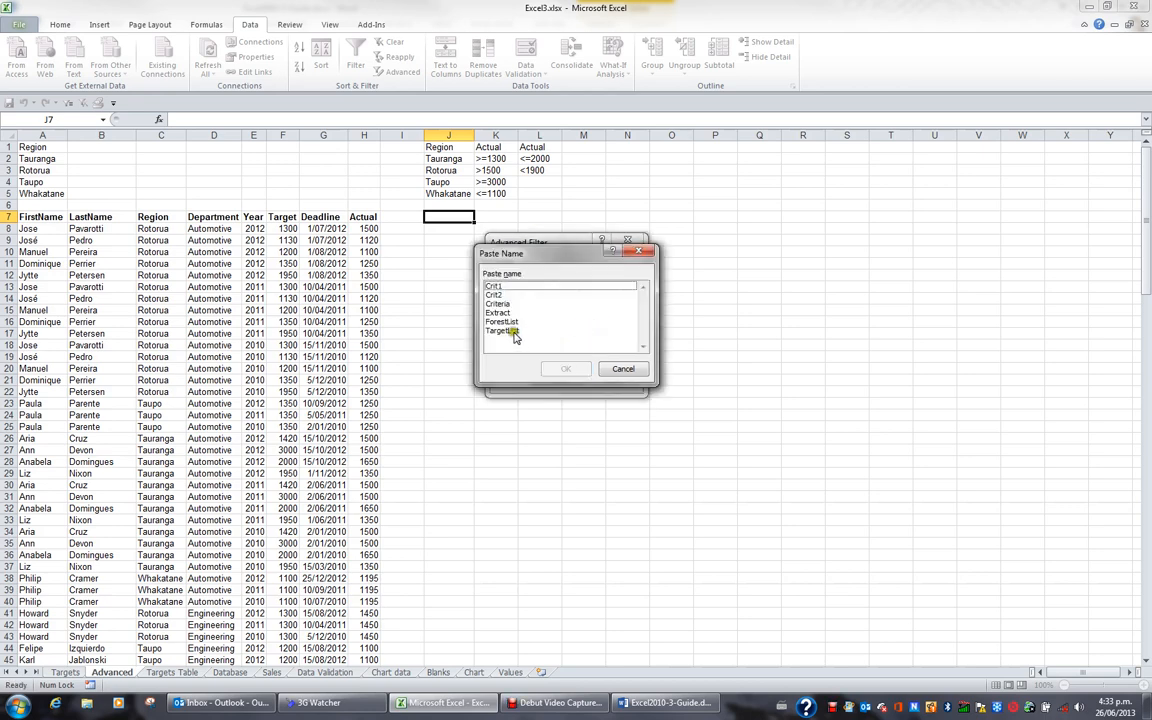
{"action": "left_click", "coordinate": [512, 331]}
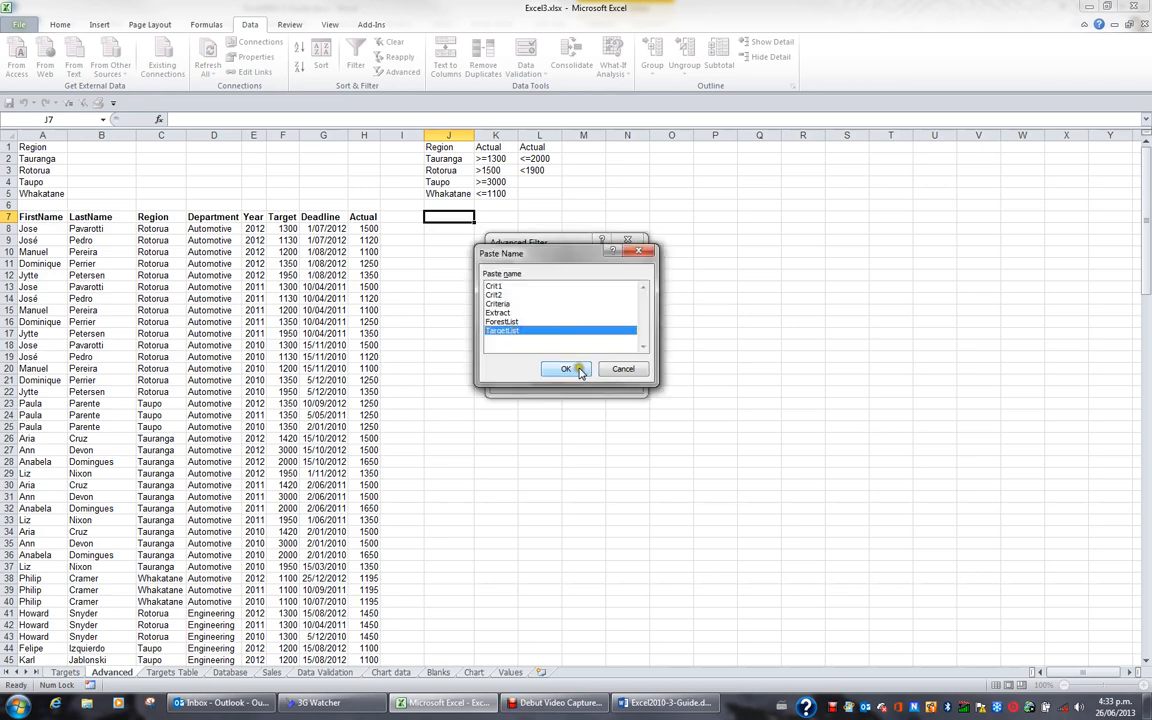
{"action": "left_click", "coordinate": [578, 370]}
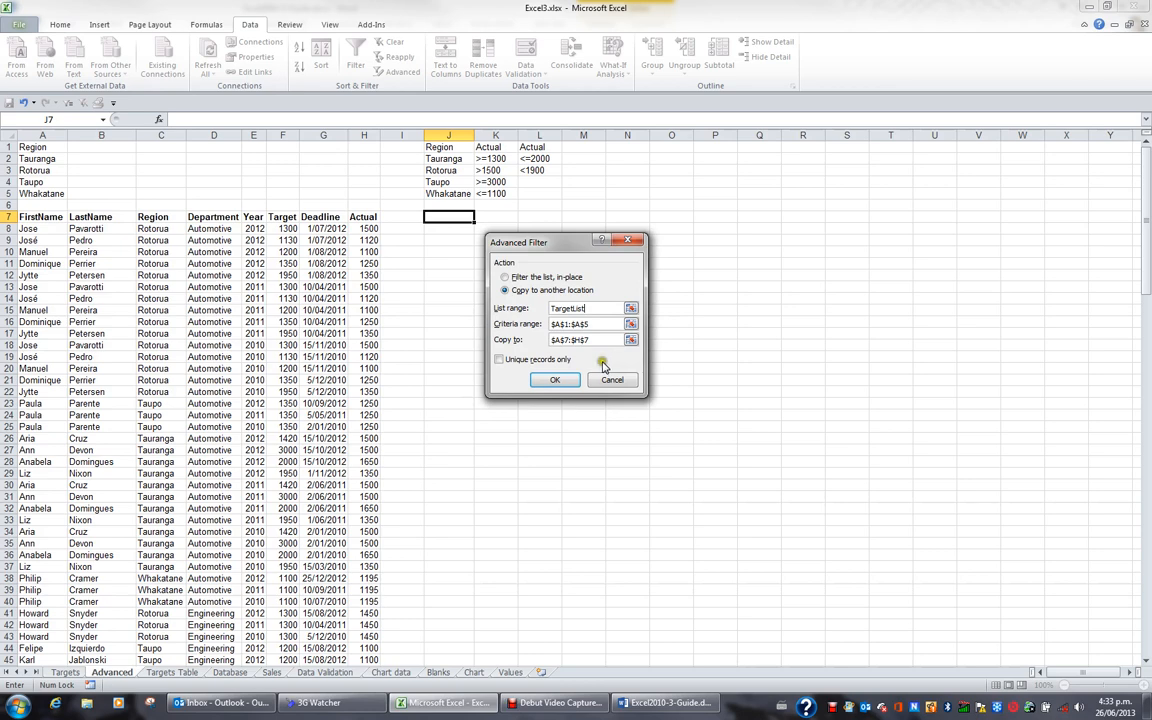
Replace the filter's criteria range with the named range Crit2.
{"action": "left_click", "coordinate": [560, 324]}
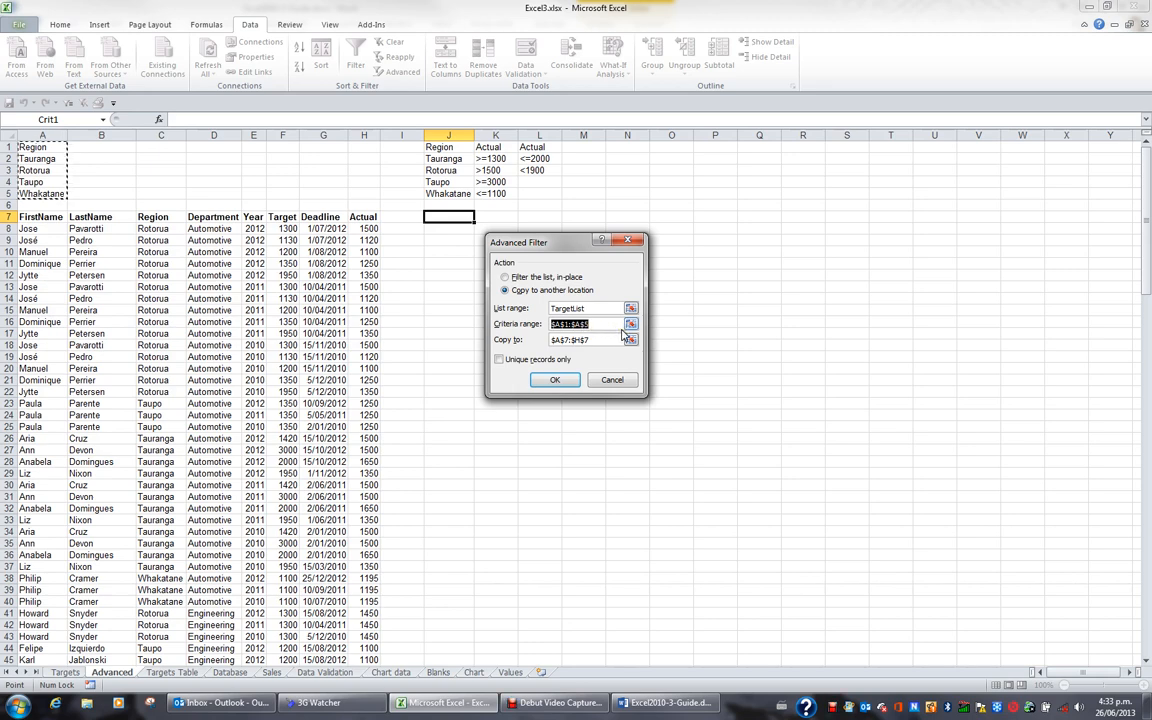
{"action": "key", "text": "BackSpace"}
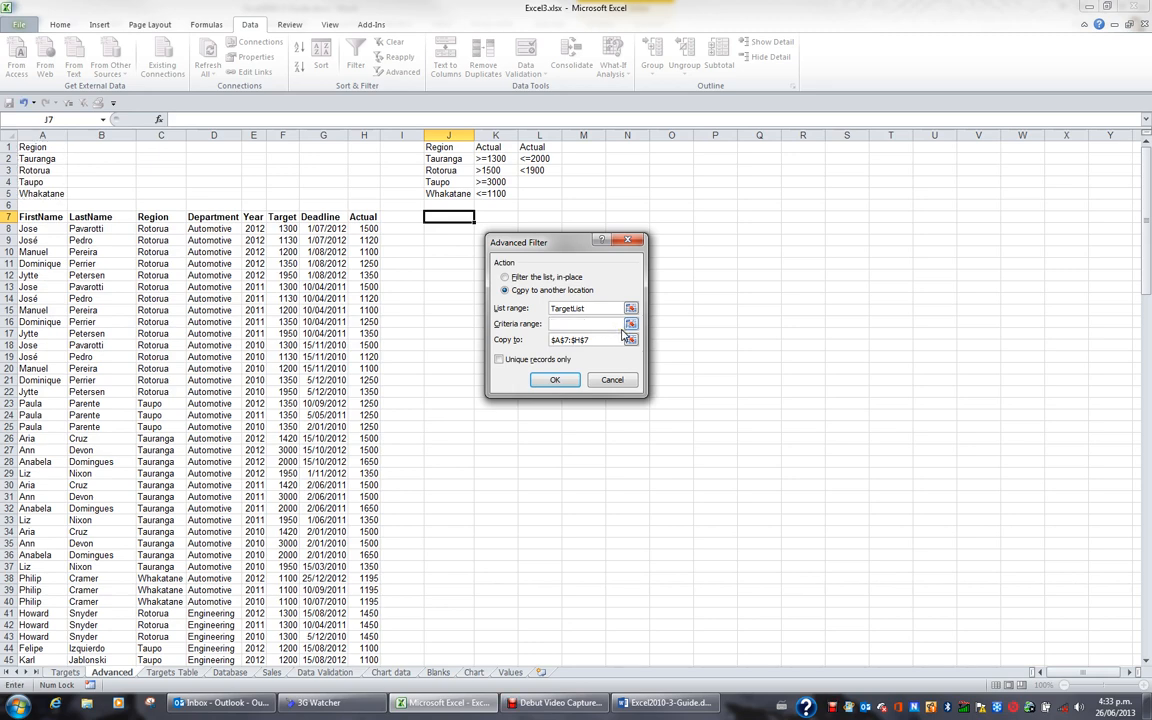
{"action": "key", "text": "F3"}
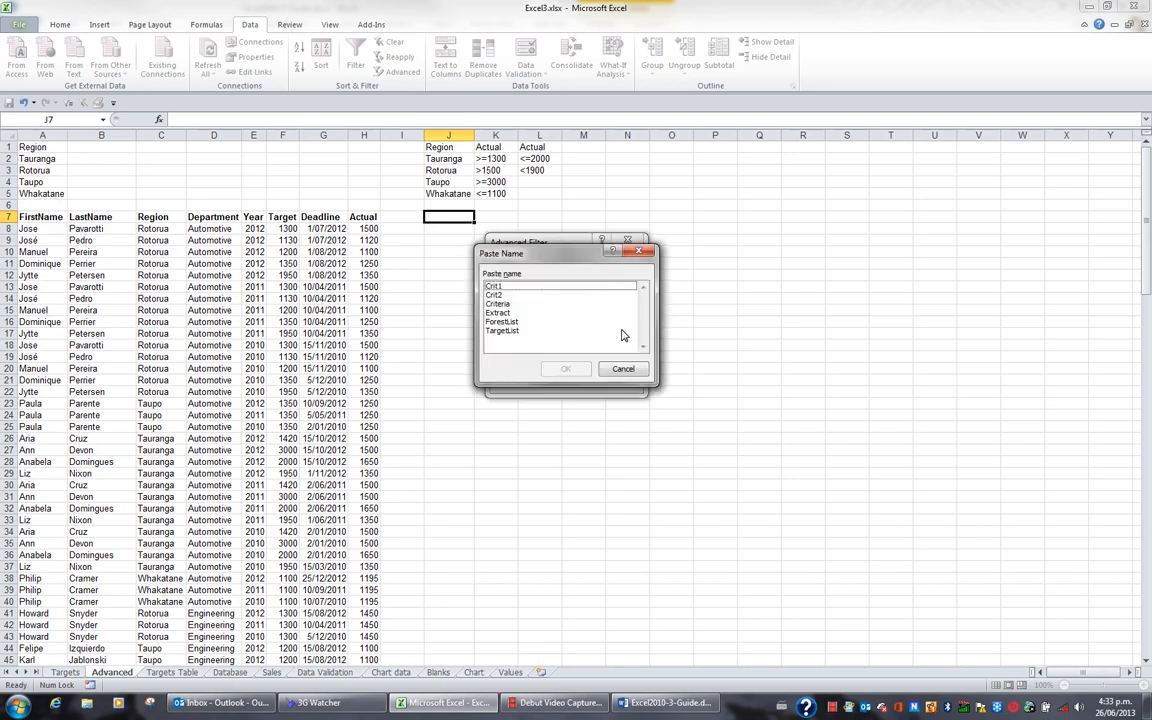
{"action": "left_click", "coordinate": [497, 296]}
{"action": "left_click", "coordinate": [568, 369]}
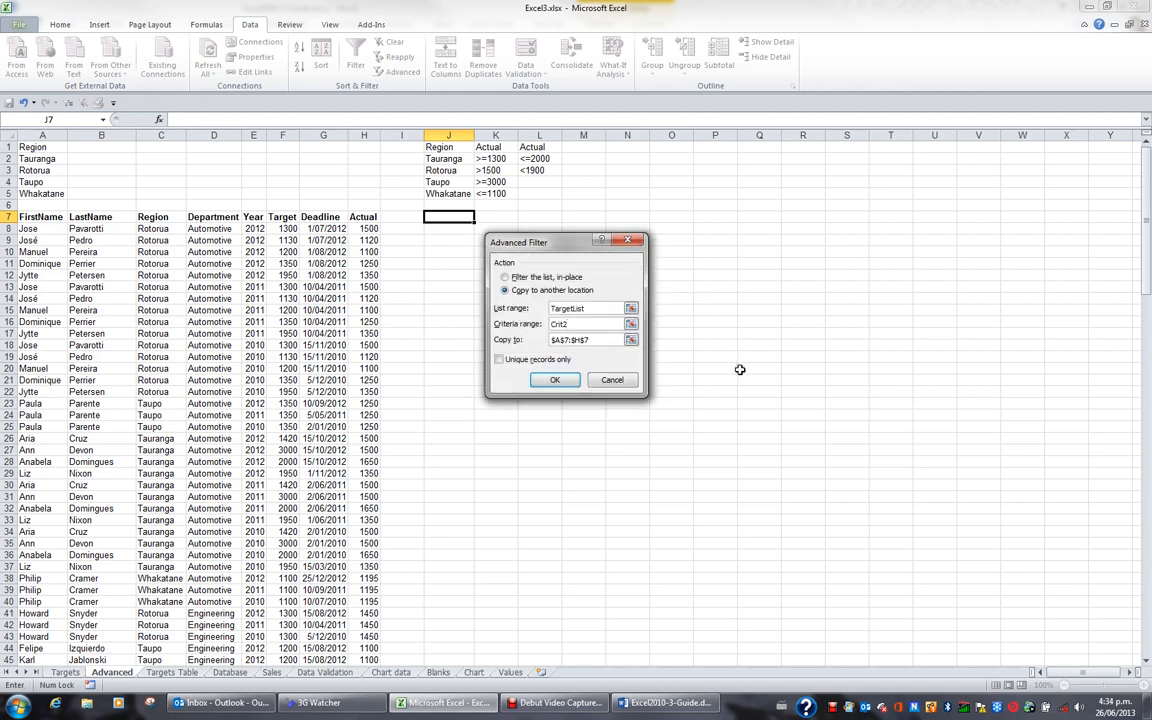
Set the filter's copy destination to J7 on the Advanced sheet, run it, and review the extracted records.
{"action": "key", "text": "Tab"}
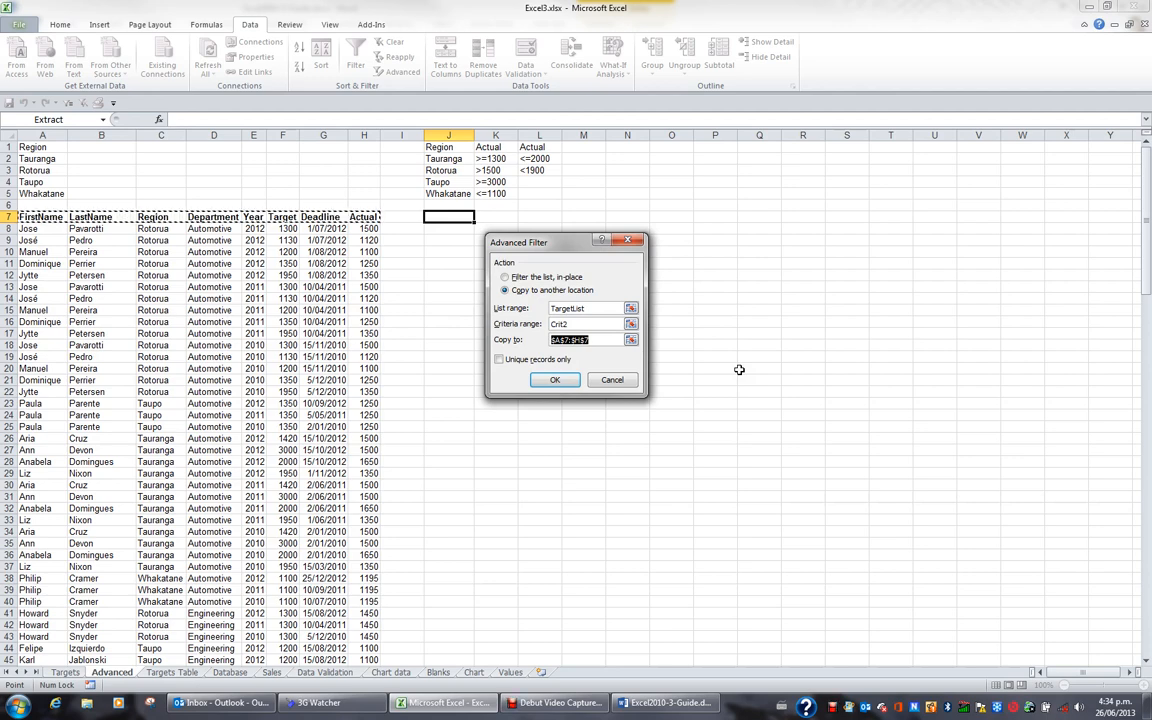
{"action": "key", "text": "BackSpace"}
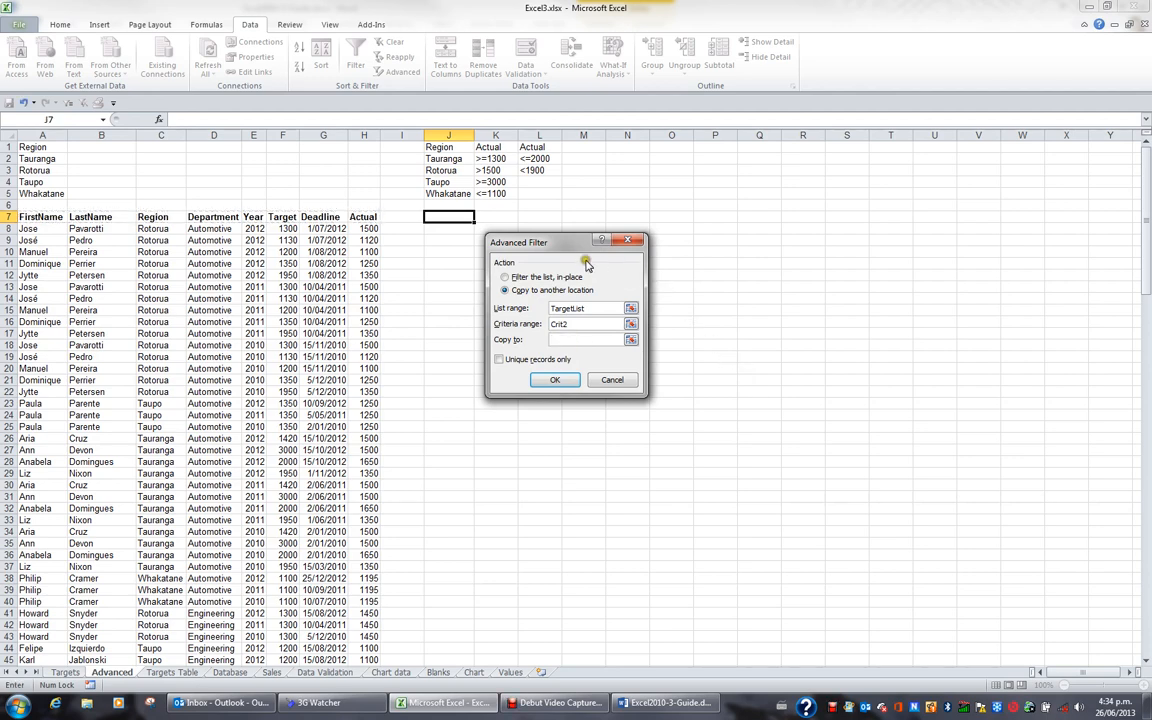
{"action": "left_click_drag", "start_coordinate": [576, 245], "coordinate": [682, 229]}
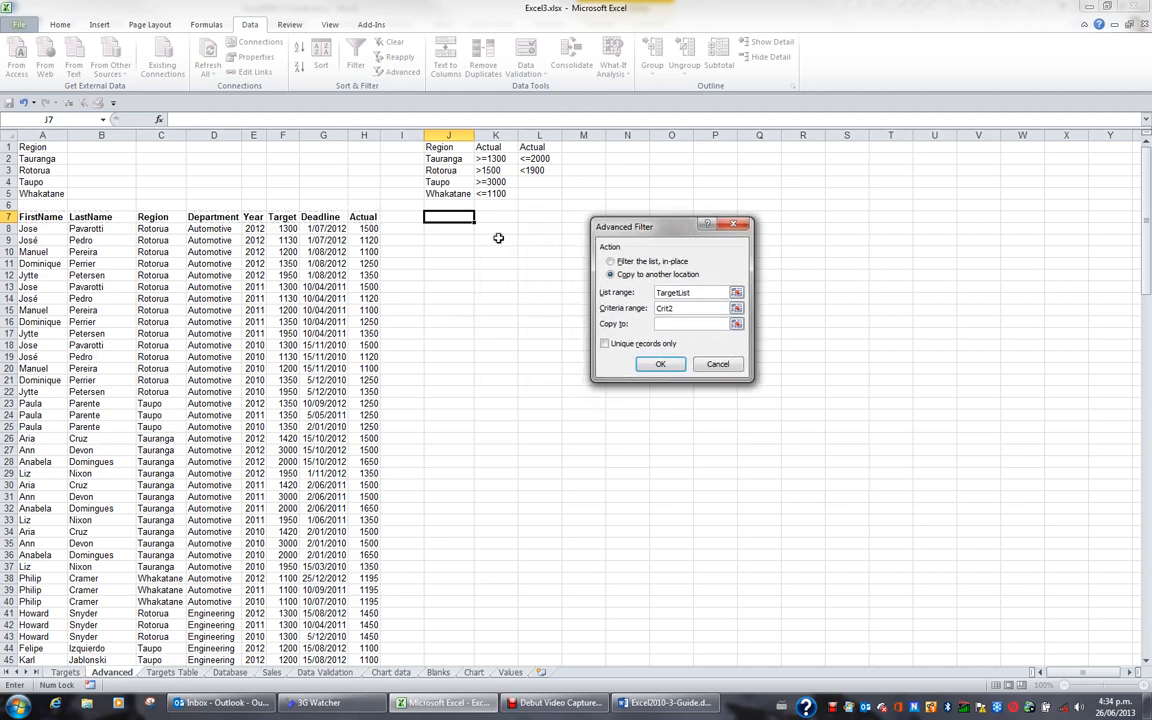
{"action": "left_click", "coordinate": [455, 219]}
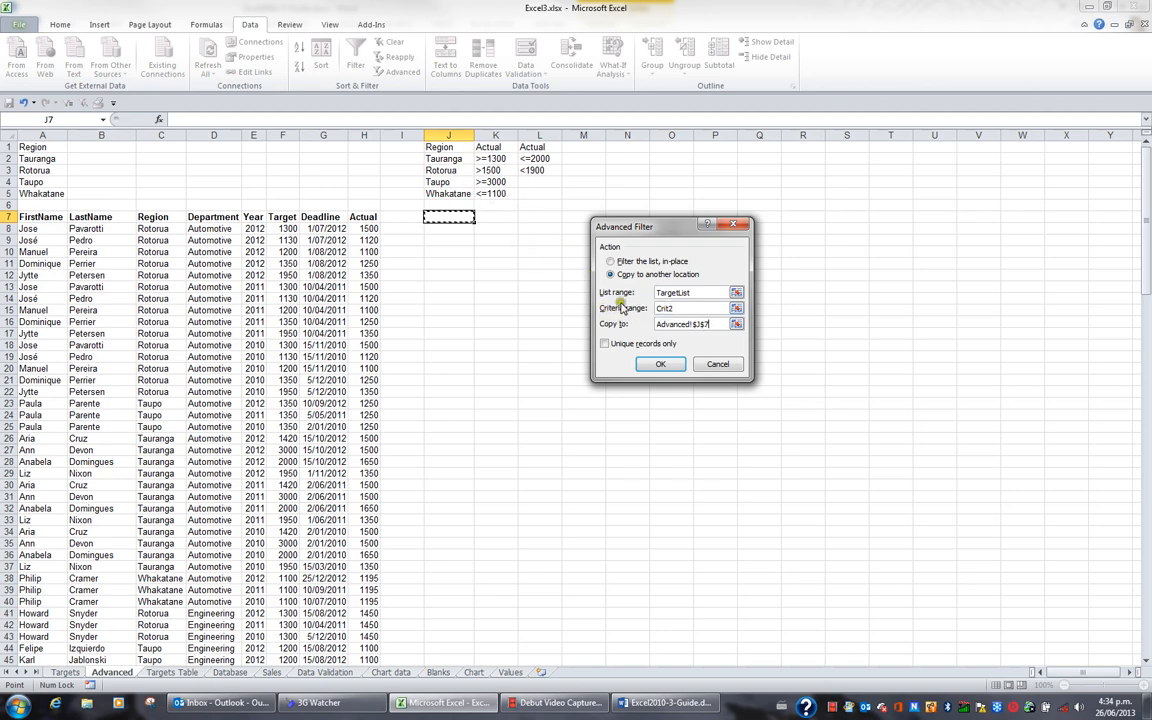
{"action": "left_click", "coordinate": [663, 365]}
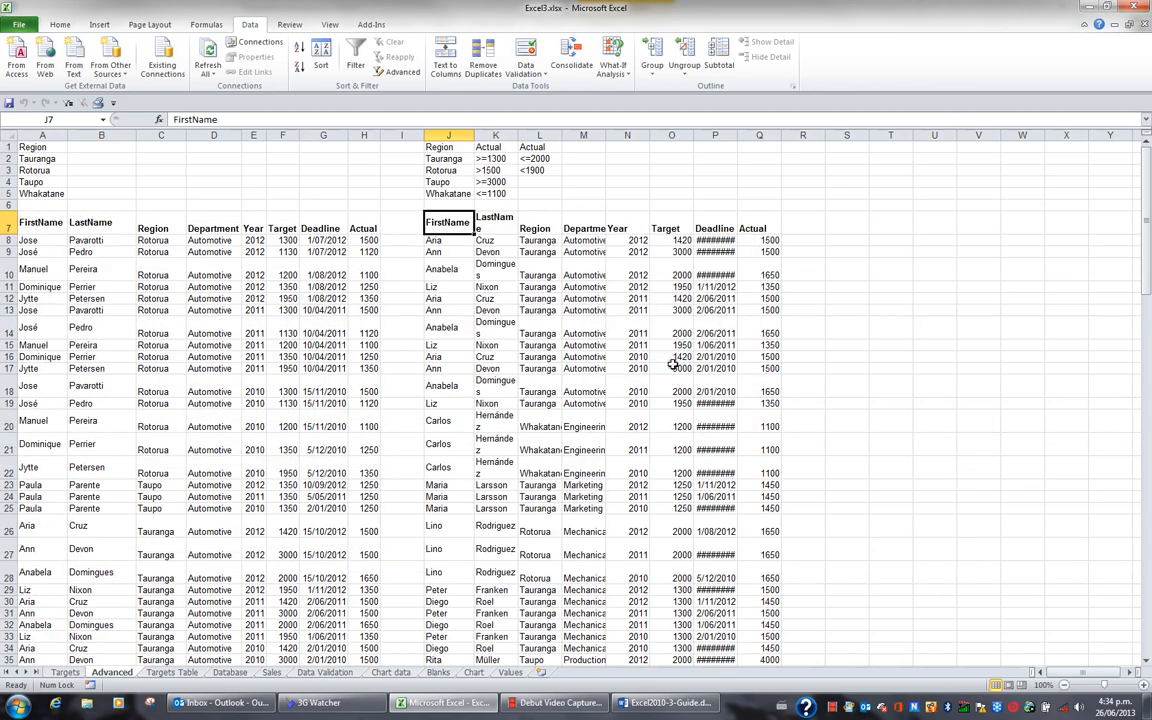
{"action": "scroll", "coordinate": [728, 273], "scroll_direction": "down", "scroll_amount": 5}
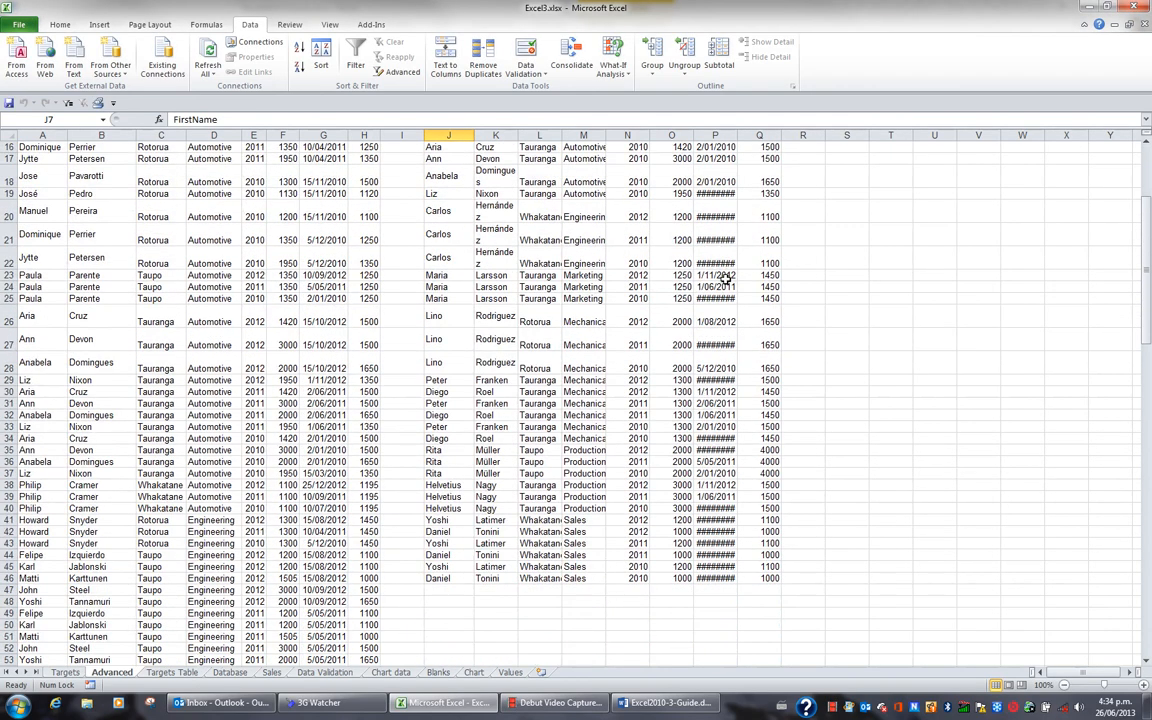
{"action": "scroll", "coordinate": [668, 584], "scroll_direction": "down", "scroll_amount": 10}
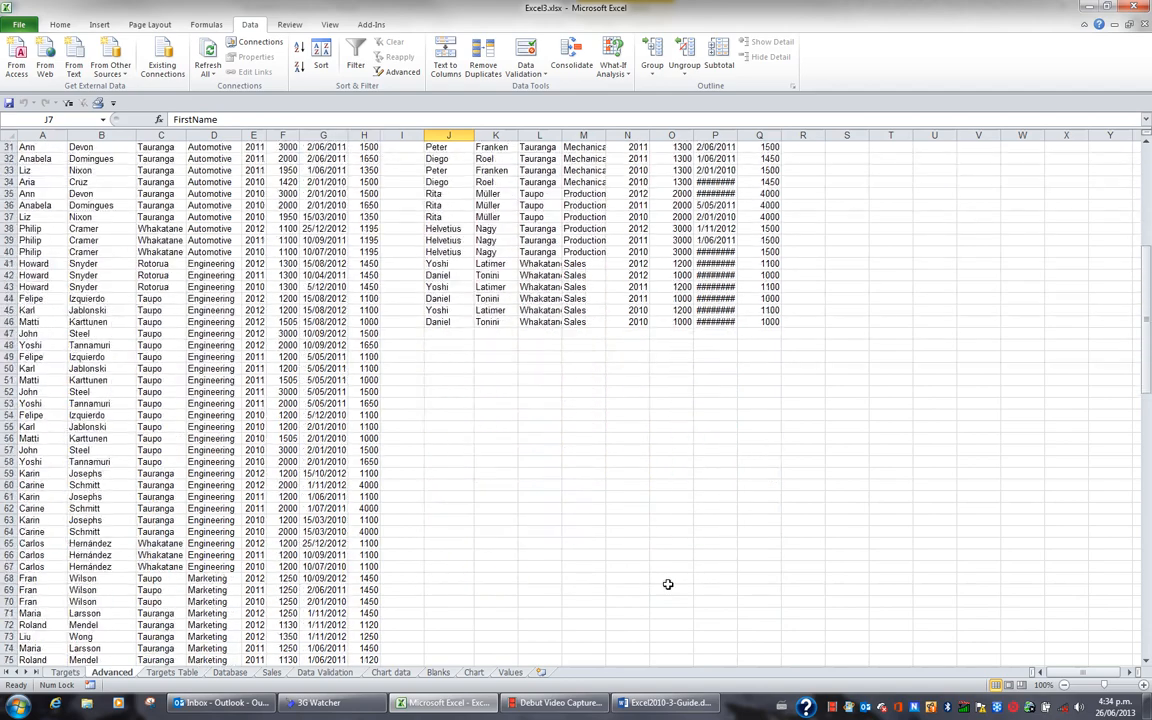
{"action": "scroll", "coordinate": [668, 584], "scroll_direction": "up", "scroll_amount": 15}
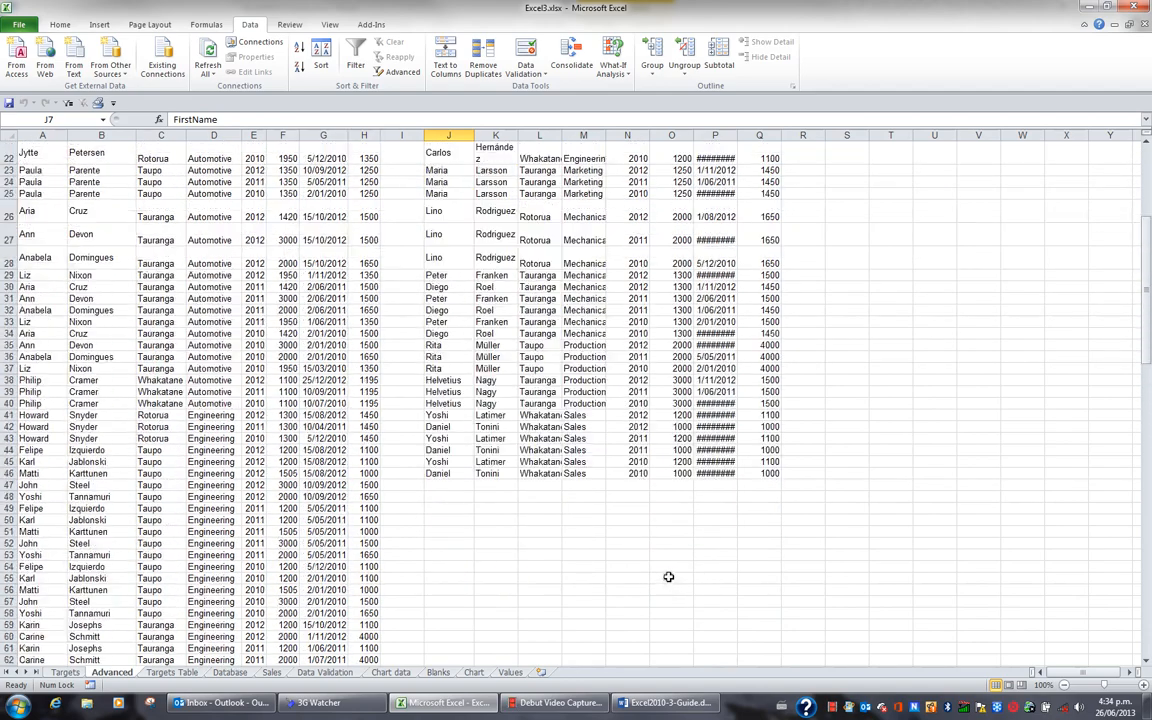